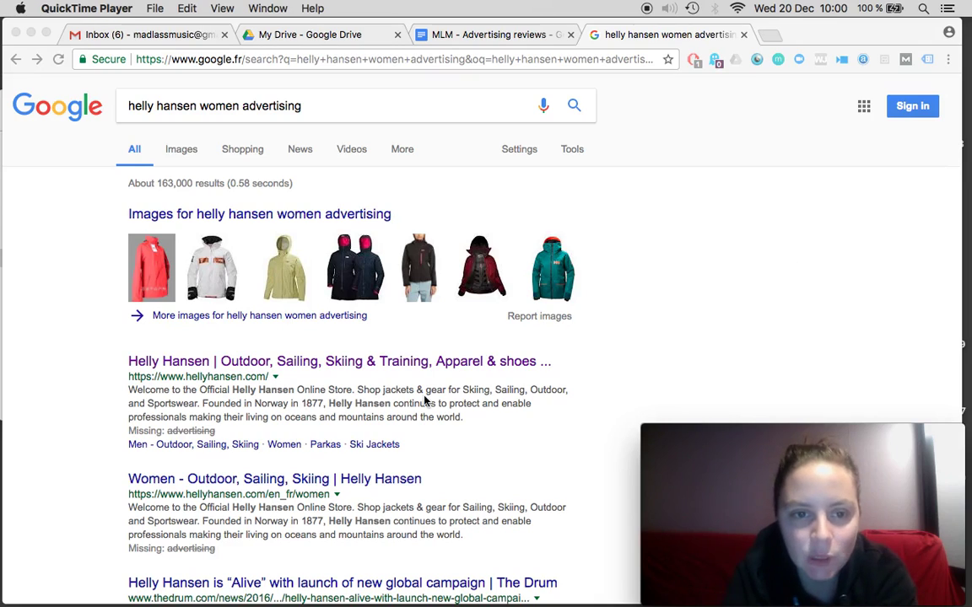
Open the official Helly Hansen site from Google and go to the FEMMES section
click(288, 371)
click(259, 365)
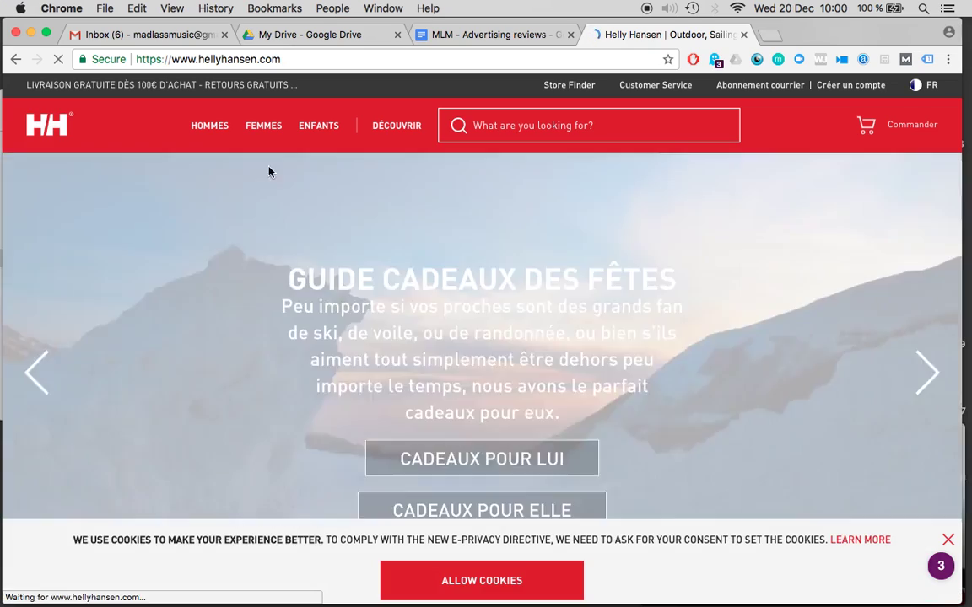
mouse_move(263, 126)
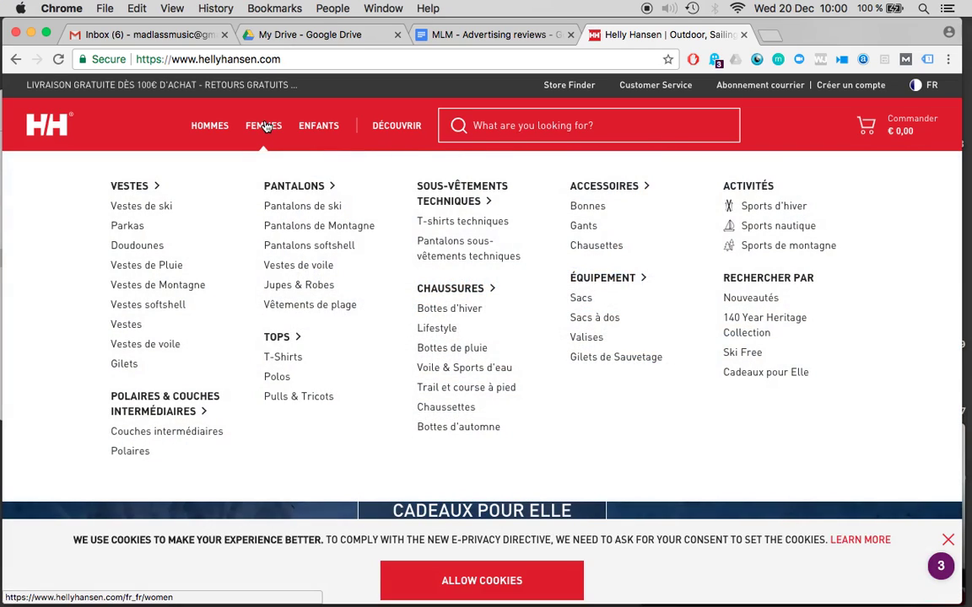
click(263, 126)
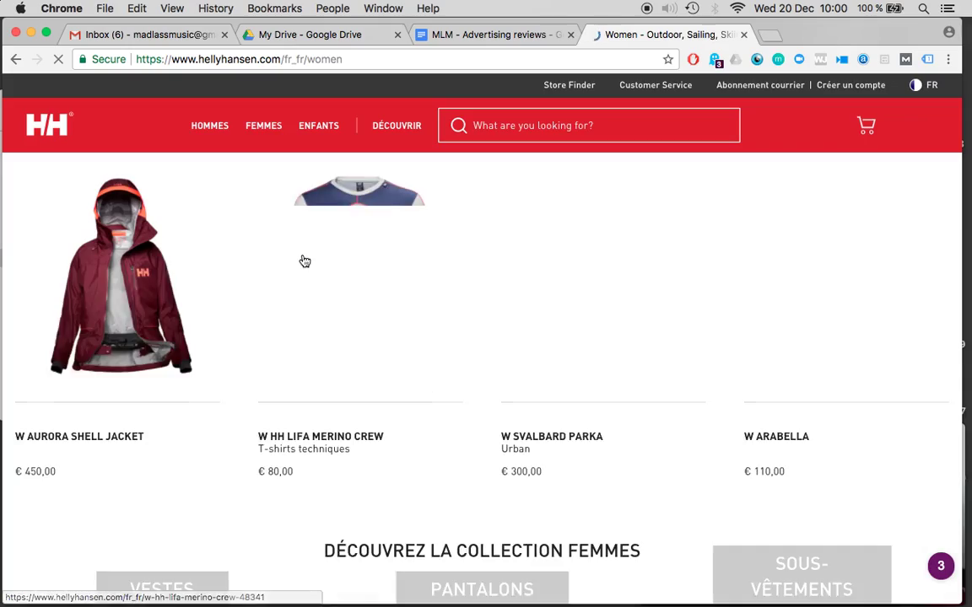
Look over the women's page and show the DÉCOUVRIR dropdown of brand campaigns
scroll(304, 261, down, 3)
scroll(305, 262, down, 5)
scroll(305, 261, down, 1)
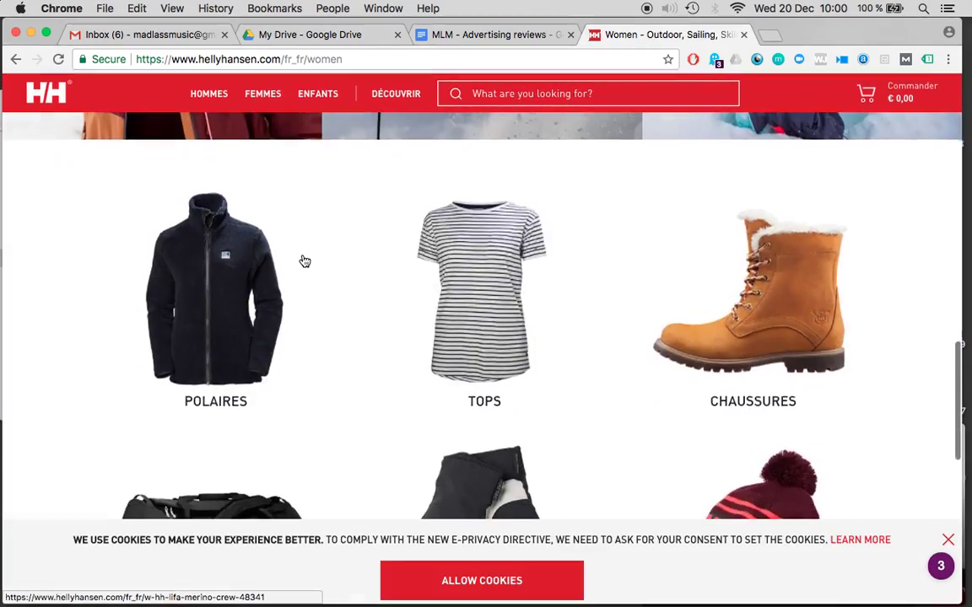
scroll(304, 262, down, 5)
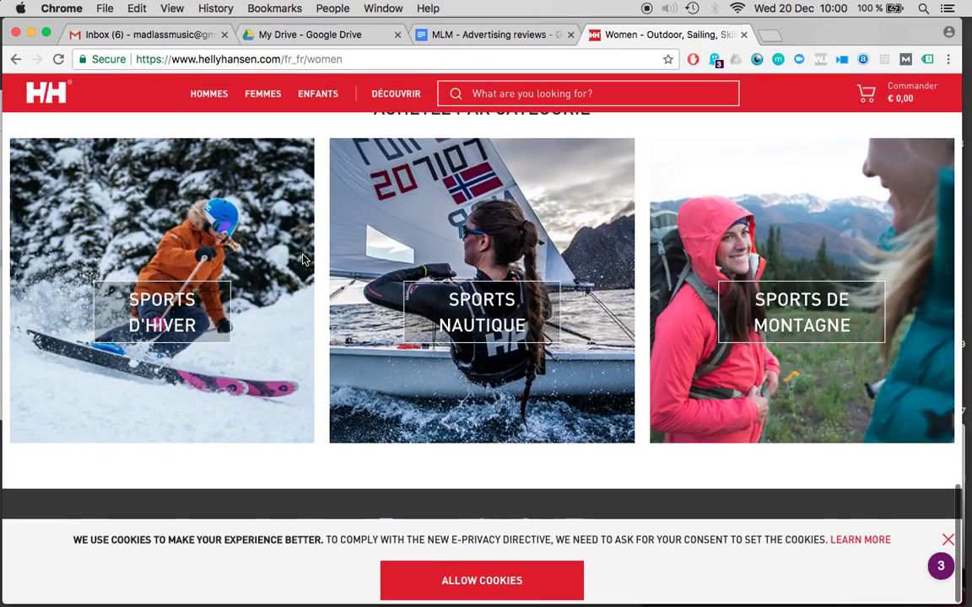
scroll(305, 261, up, 8)
scroll(305, 261, up, 6)
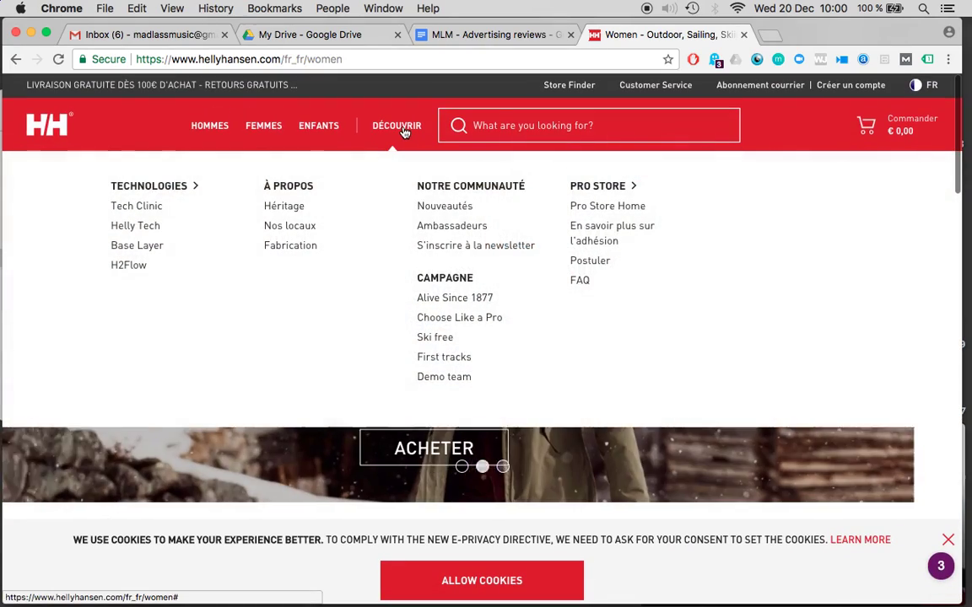
click(405, 133)
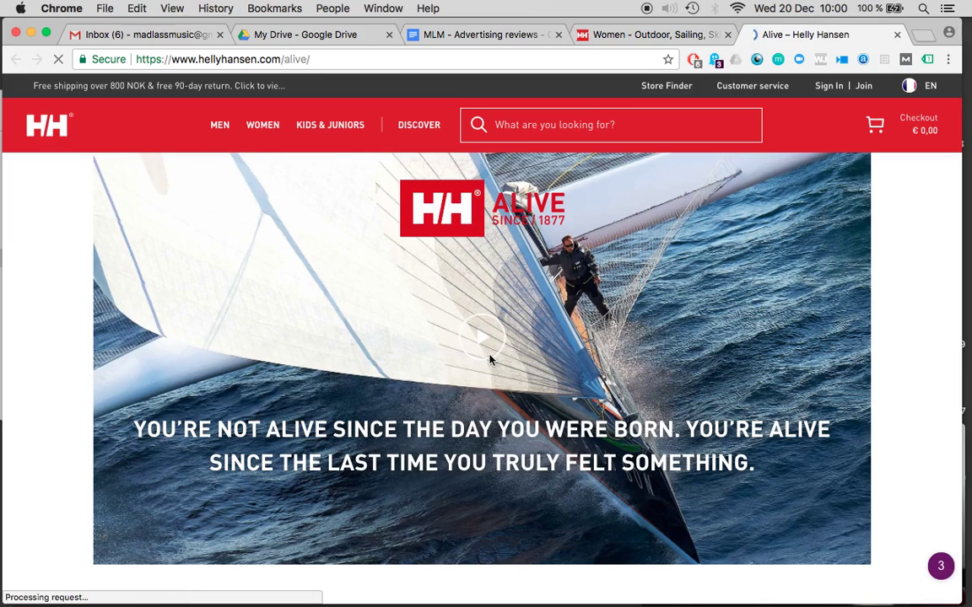
Look through the Alive Since 1877 campaign page, then return to the women's page tab
scroll(403, 487, down, 3)
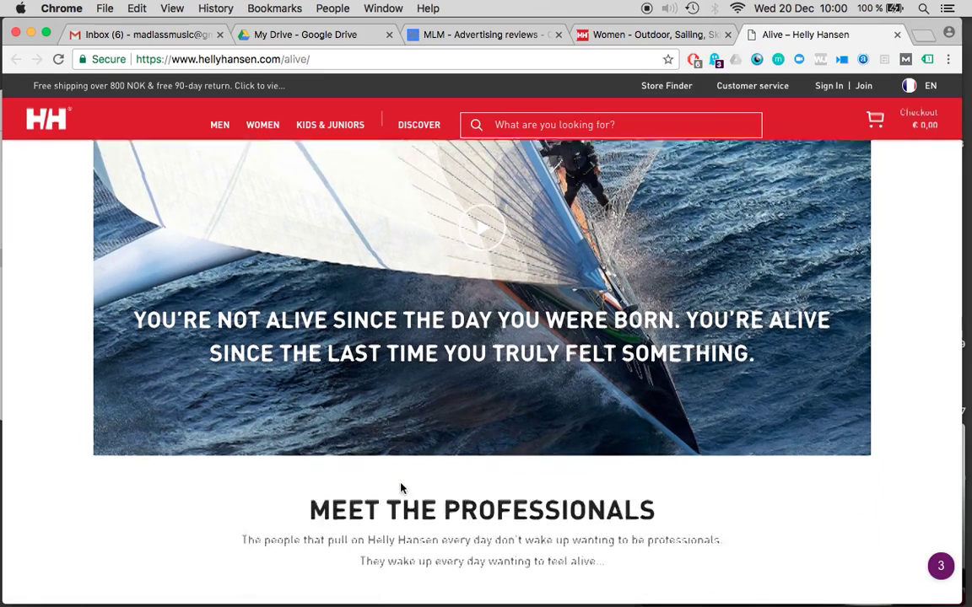
scroll(403, 488, down, 2)
scroll(402, 488, down, 5)
scroll(402, 487, up, 3)
scroll(402, 488, up, 10)
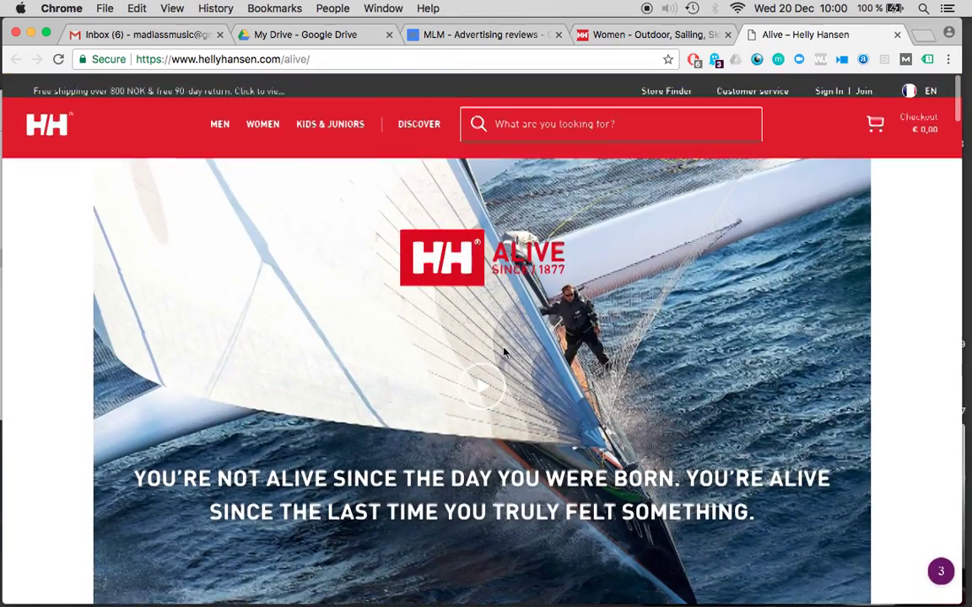
click(639, 36)
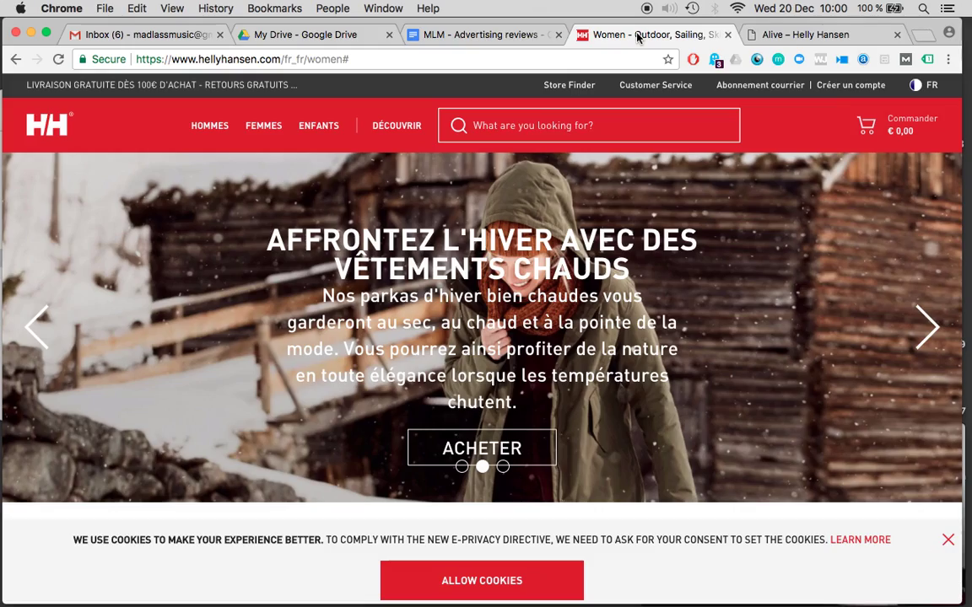
Search Google for 'helly hansen women advertising' in a new tab
key(super+t)
text(y)
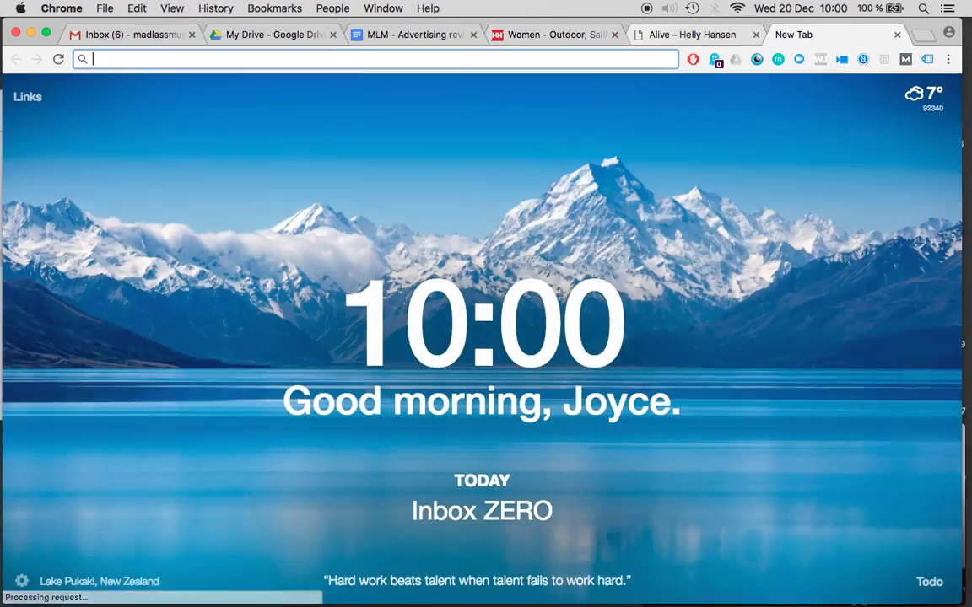
text(helle)
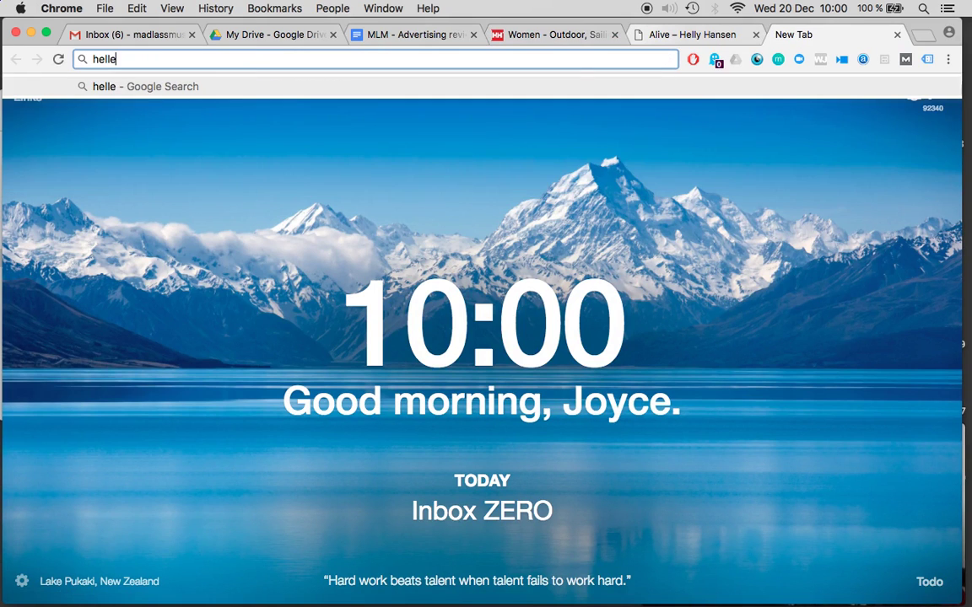
key(BackSpace)
key(Down)
key(Down)
key(Return)
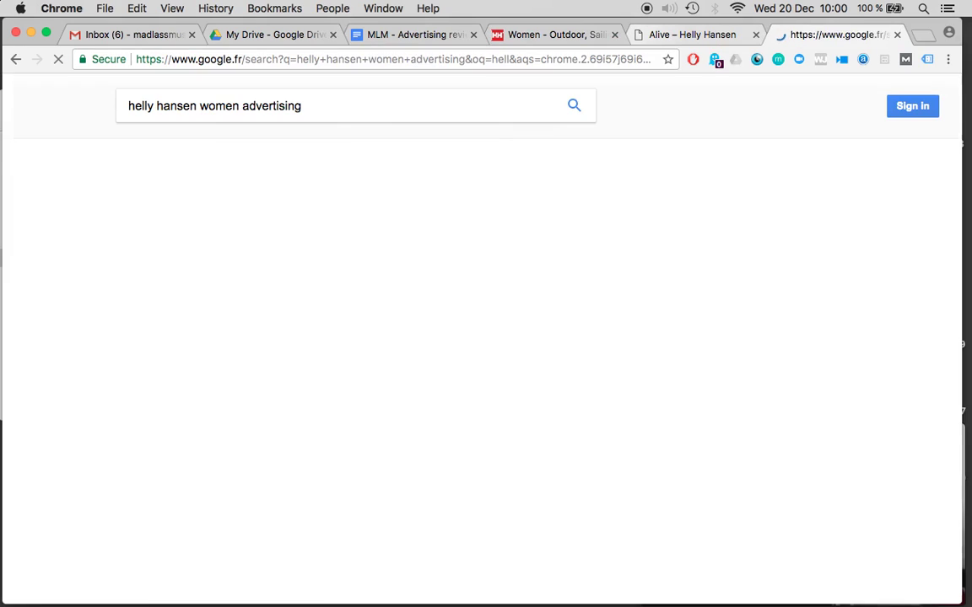
Switch to video results and screenshot the playing Bianca Jacket review frame
click(346, 151)
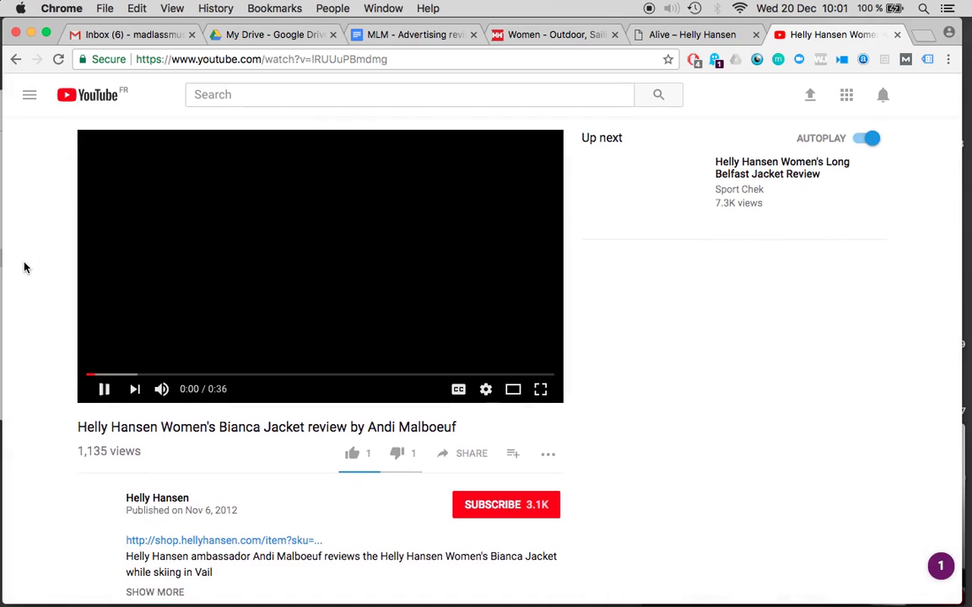
key(super+shift+4)
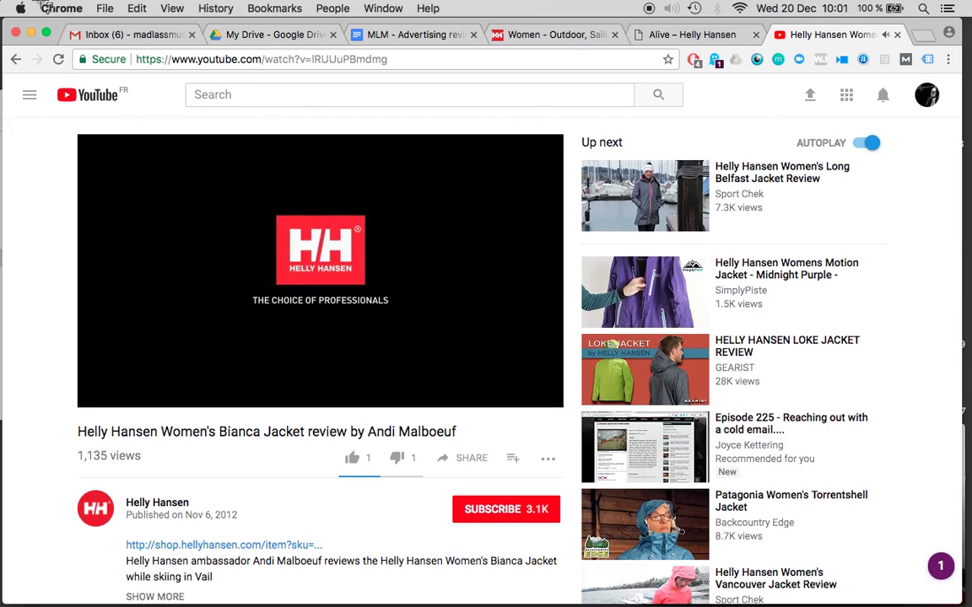
mouse_move(65, 125)
mouse_down()
mouse_move(542, 322)
mouse_move(570, 449)
mouse_up()
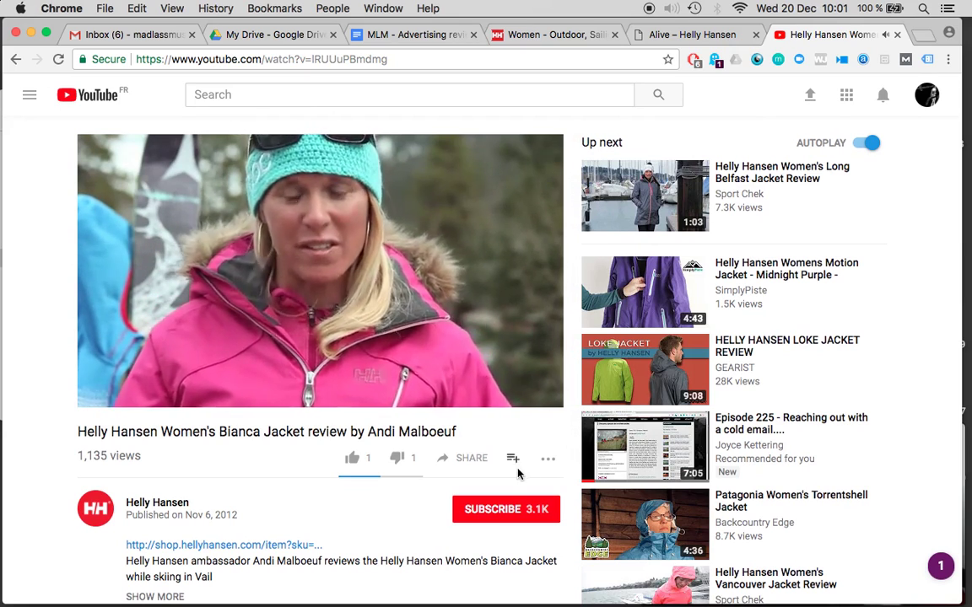
Add the Bianca Jacket review to the Ads - Women Sportswear playlist and close the popup
click(513, 458)
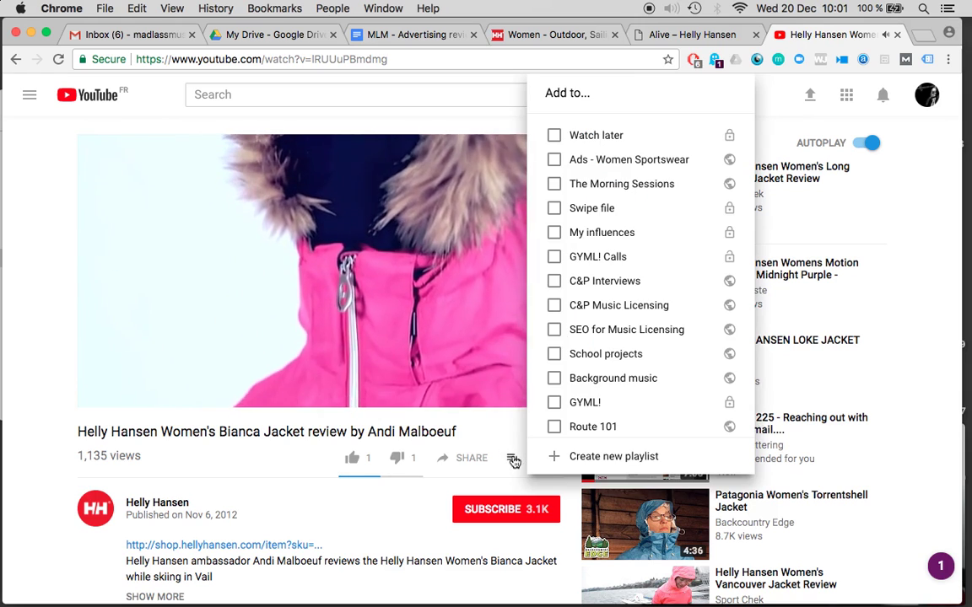
click(636, 160)
click(28, 321)
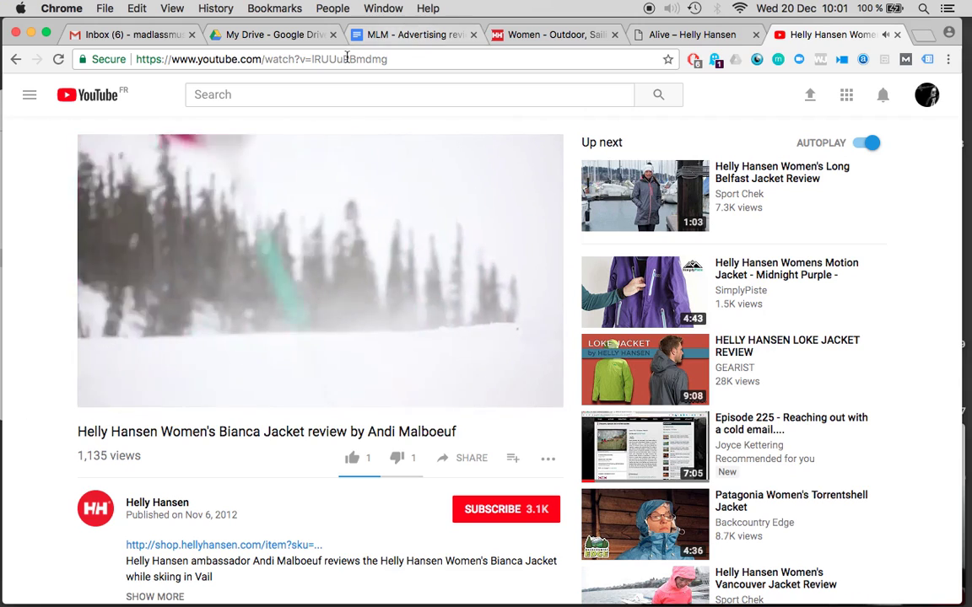
Pause the video and start Helly Hansen notes below Fila with a 'Pretty “standard” music' line
click(103, 394)
click(405, 35)
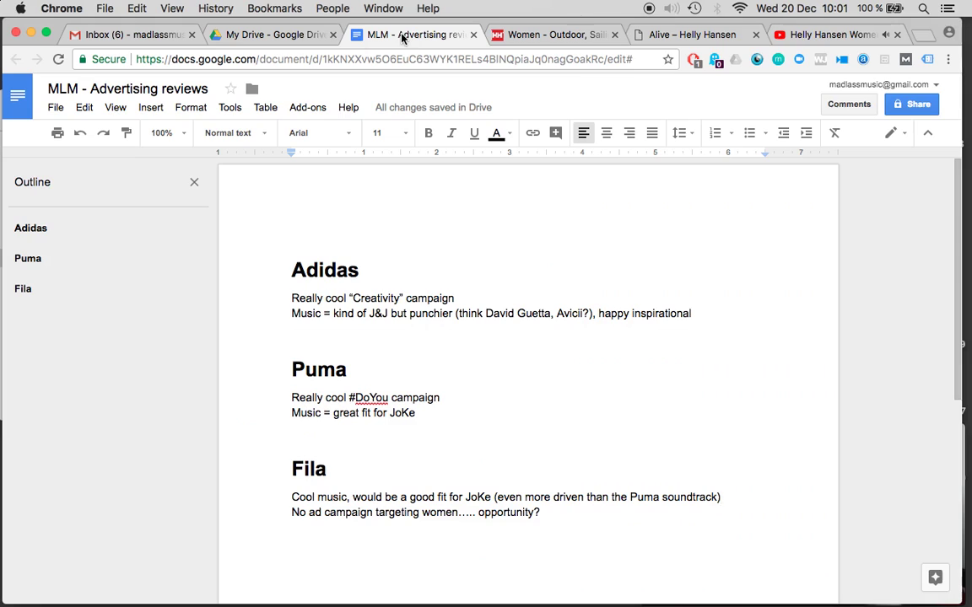
key(Return)
key(Return)
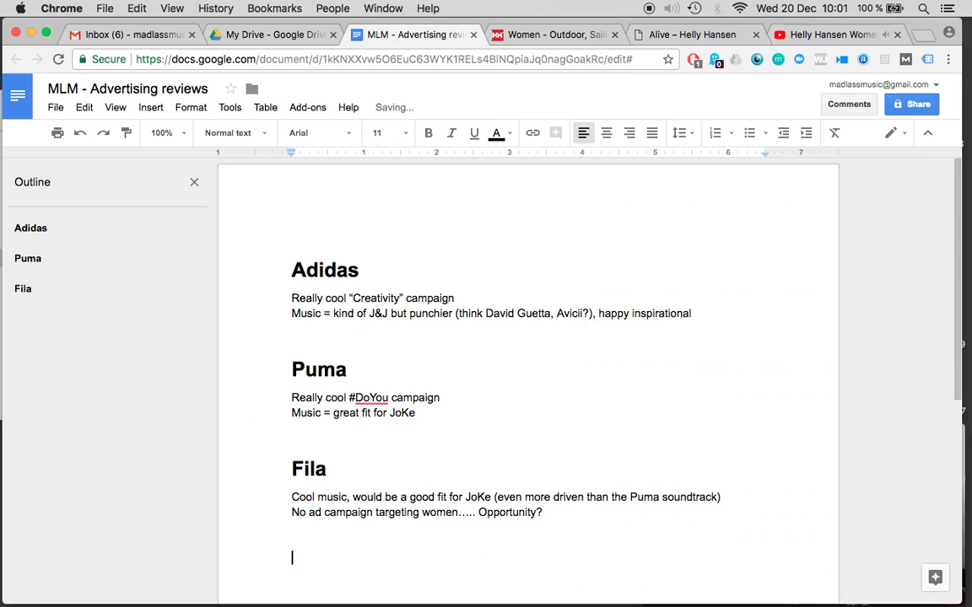
text(Helly Han)
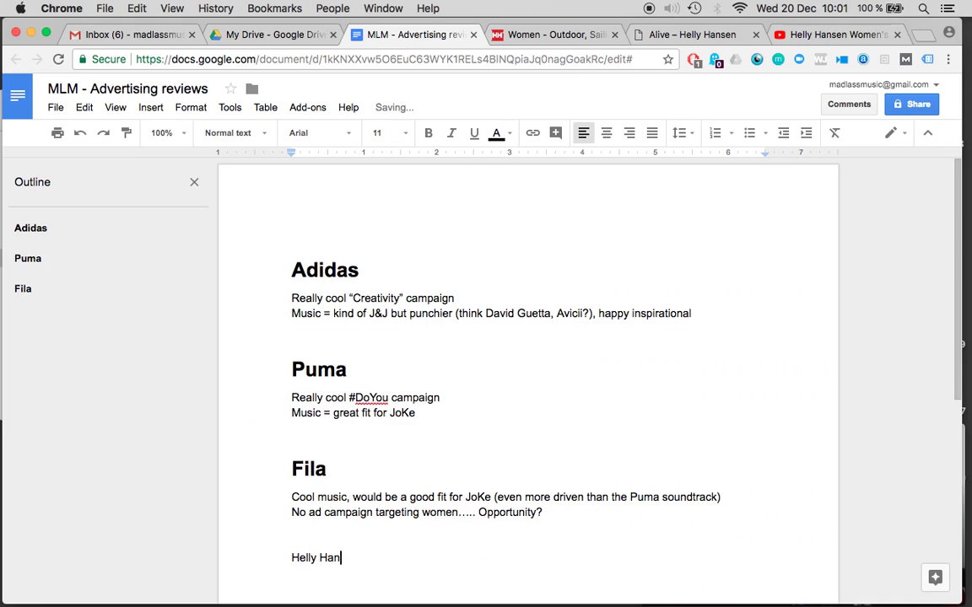
text(en)
key(Return)
text(Pretty “standard” music)
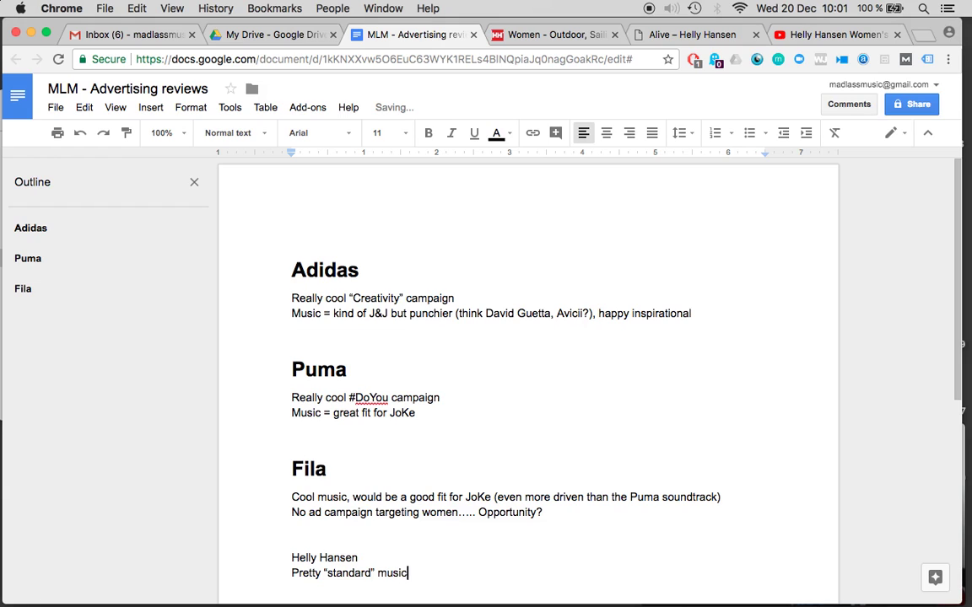
Add lines noting very product-oriented ads, including technical features
key(Return)
text(Very product)
text(ntated)
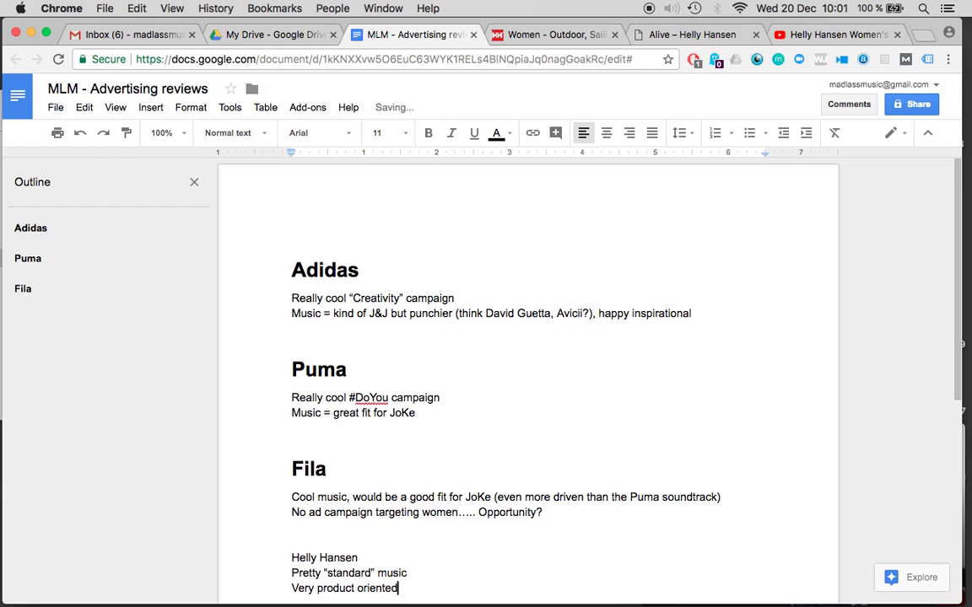
key(Return)
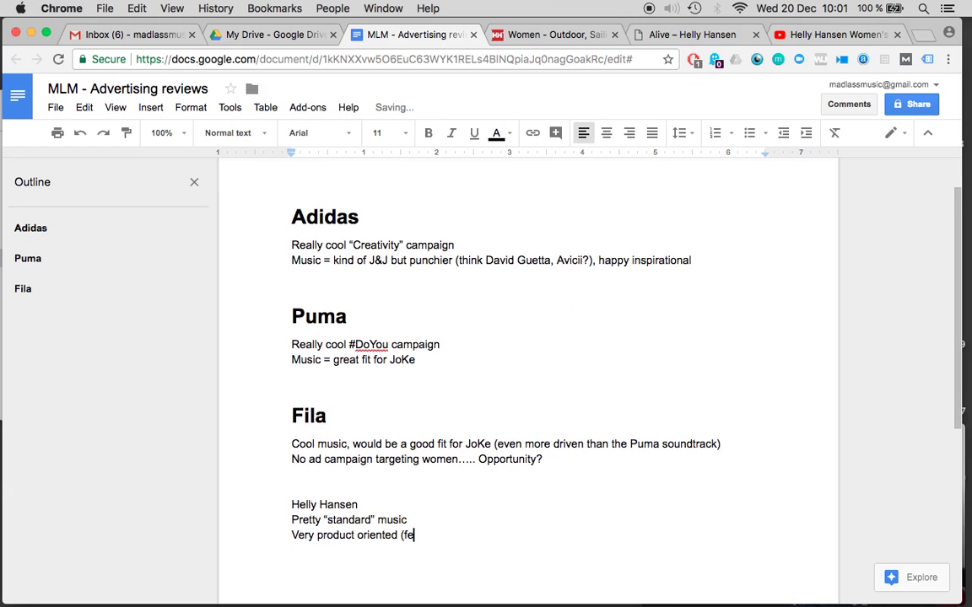
text(ncluding technical features)
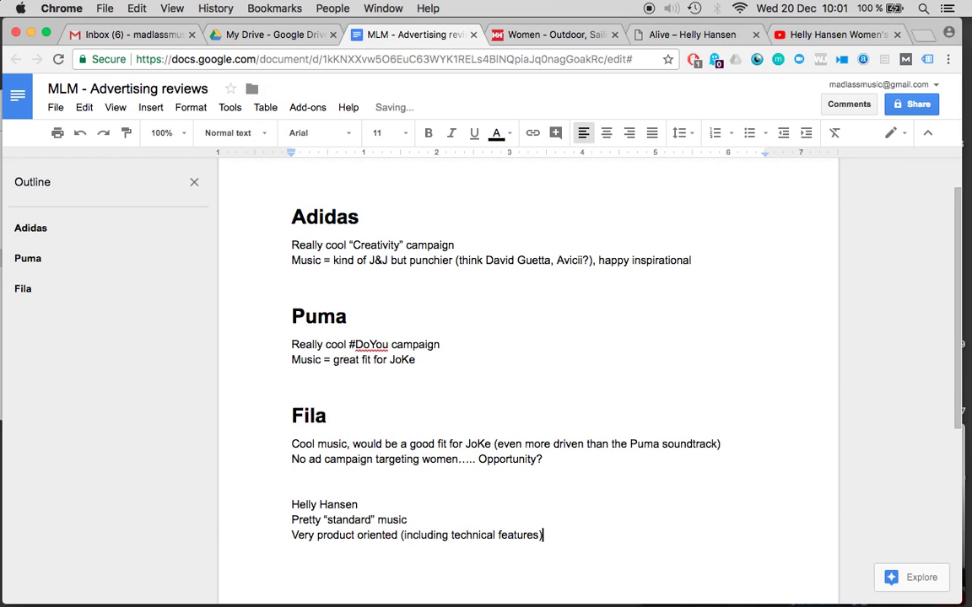
key(Return)
text(Very pr)
text(ore)
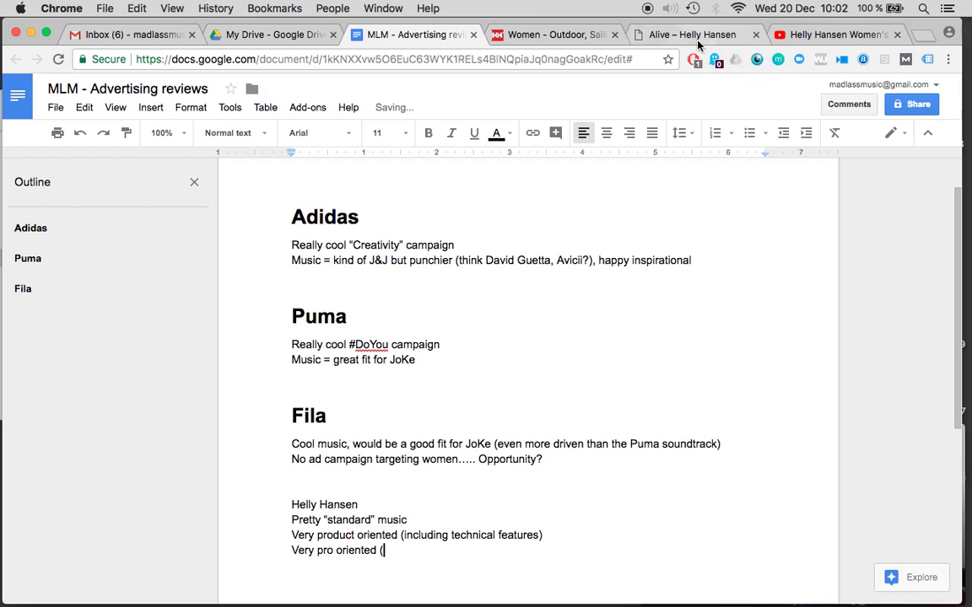
Copy the reviewer's name from the video title into the 'Very pro oriented (' note
click(803, 36)
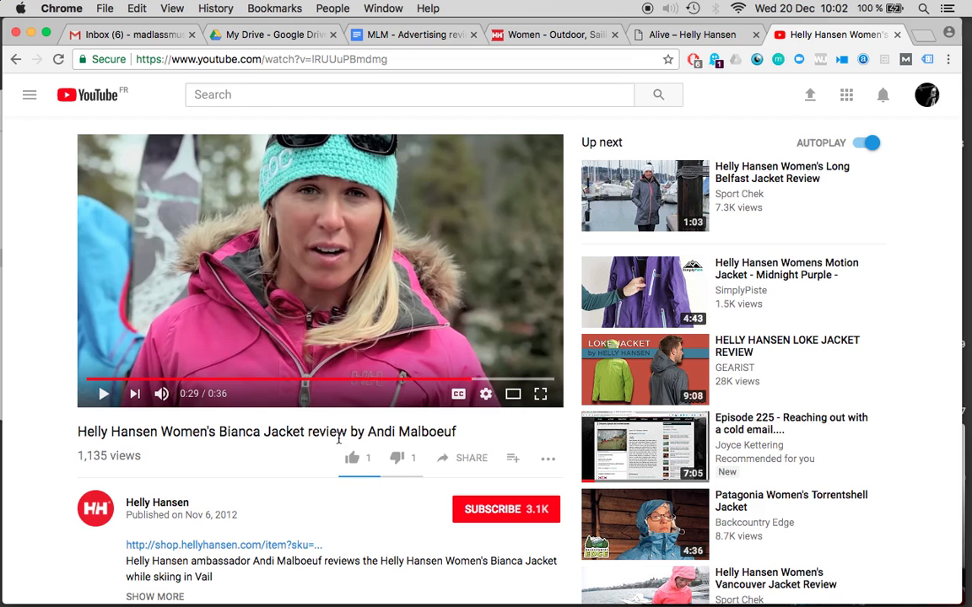
drag(369, 432, 458, 433)
key(super+c)
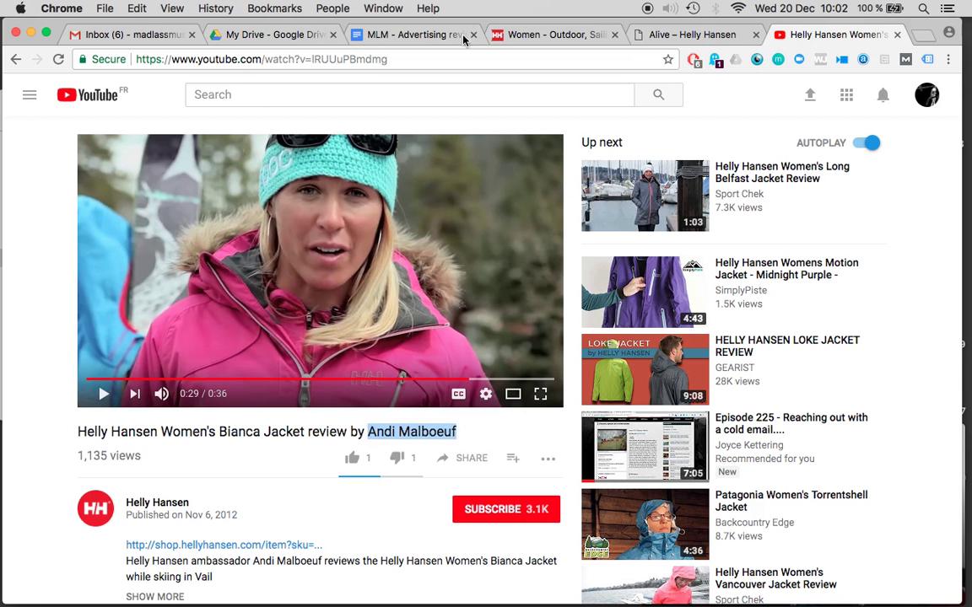
click(390, 34)
key(super+v)
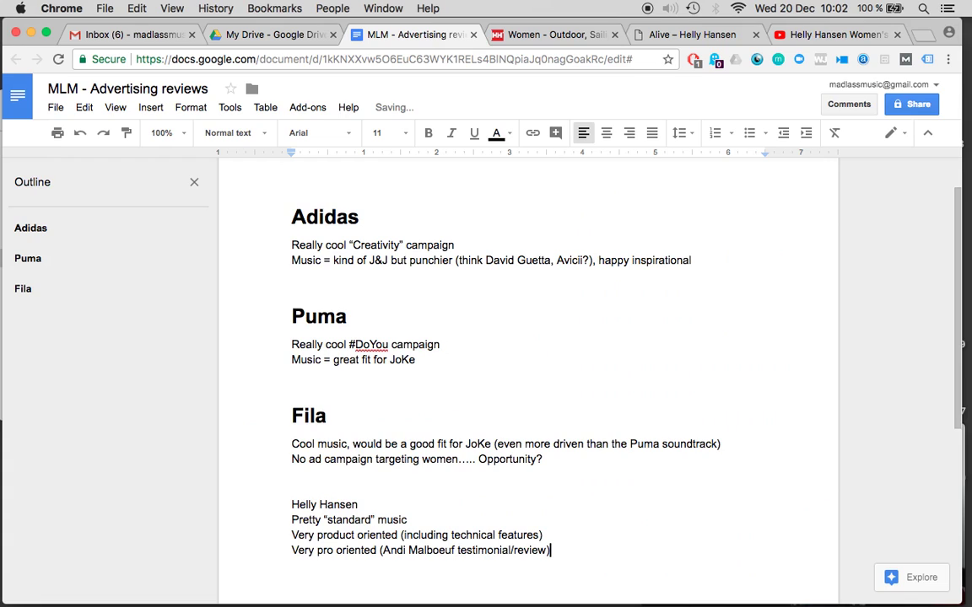
Format the 'Helly Hansen' line as a bold Heading 1
drag(364, 504, 291, 505)
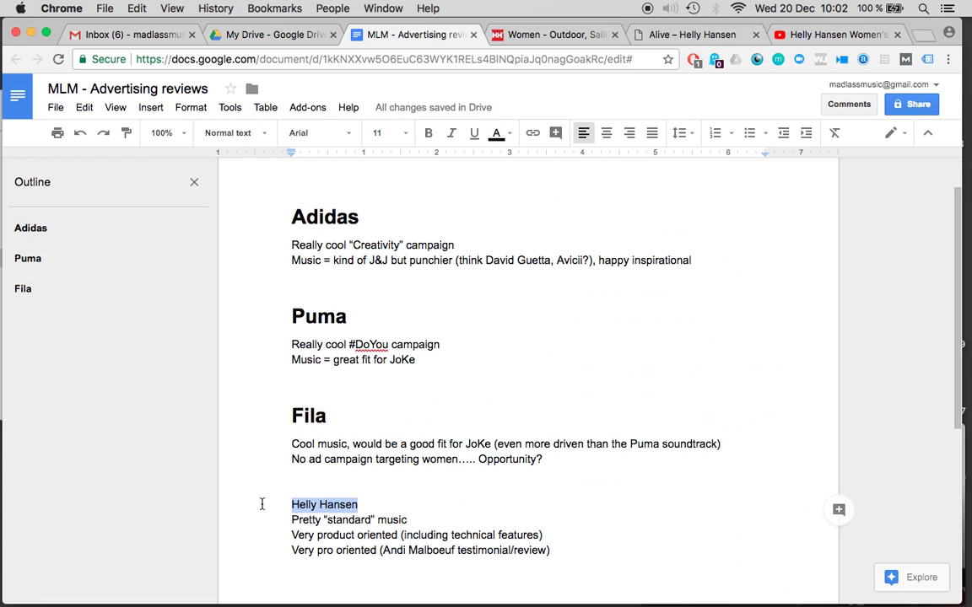
click(428, 135)
click(257, 135)
click(266, 301)
key(super+b)
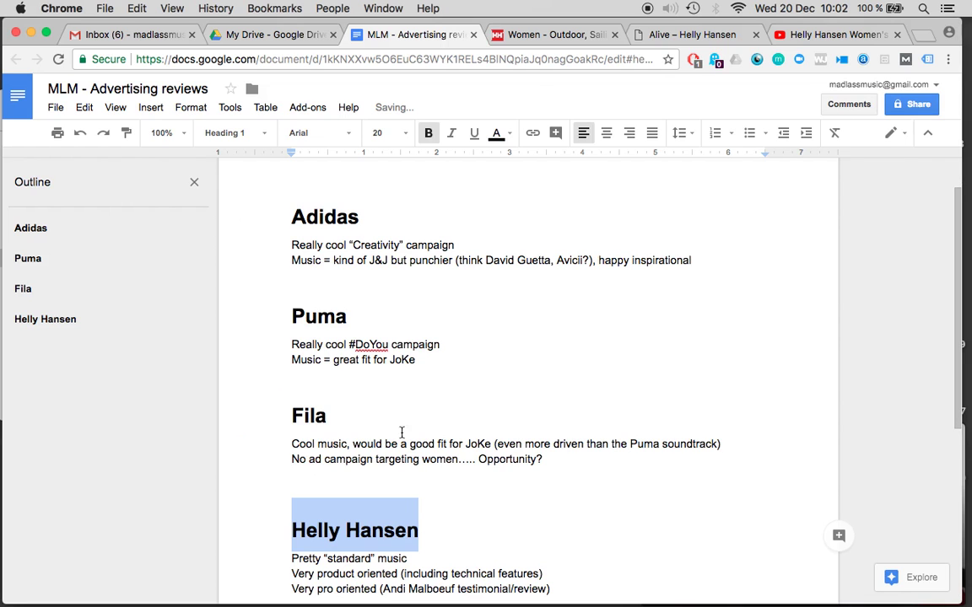
Extend the 'Pretty “standard” music' note to describe generic, easily found royalty-free background music
scroll(501, 486, down, 3)
click(425, 426)
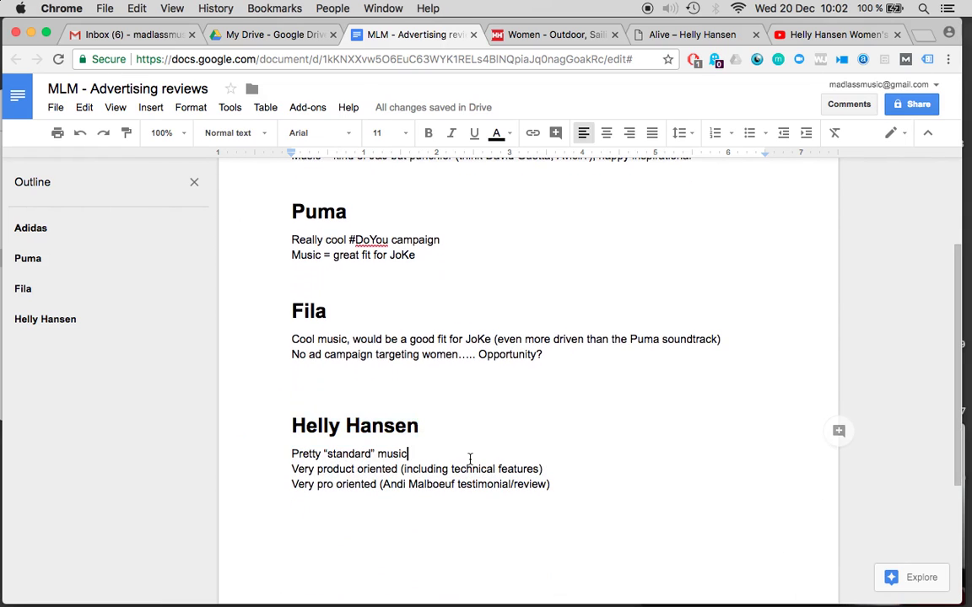
scroll(468, 457, up, 2)
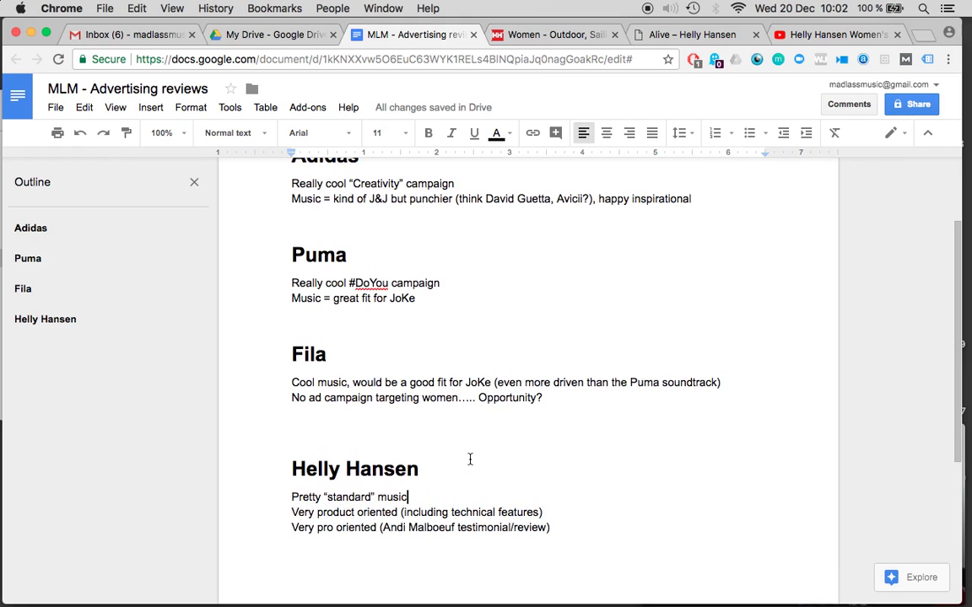
text(, nothing special, royalty-free)
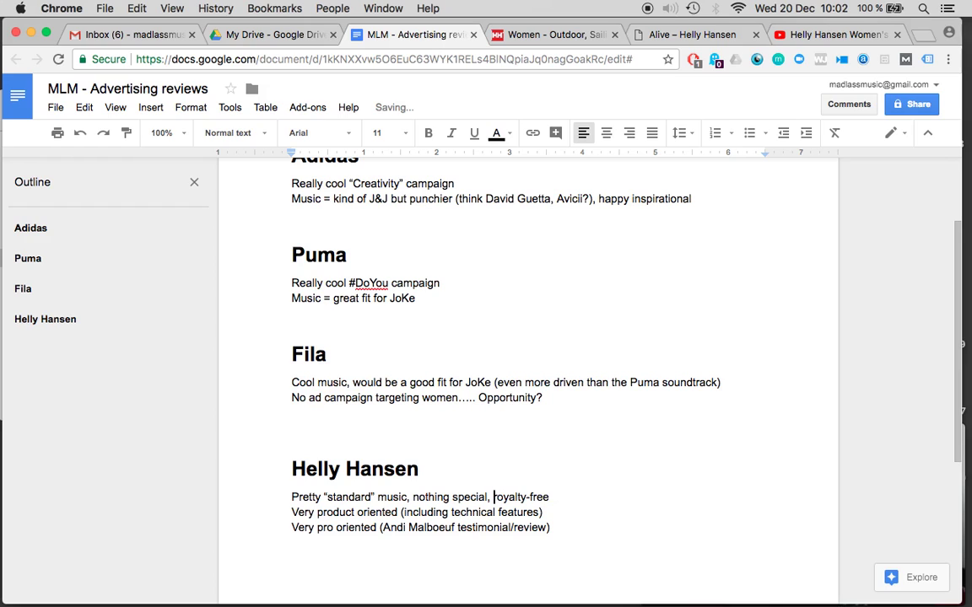
key(Left)
text(easily found in)
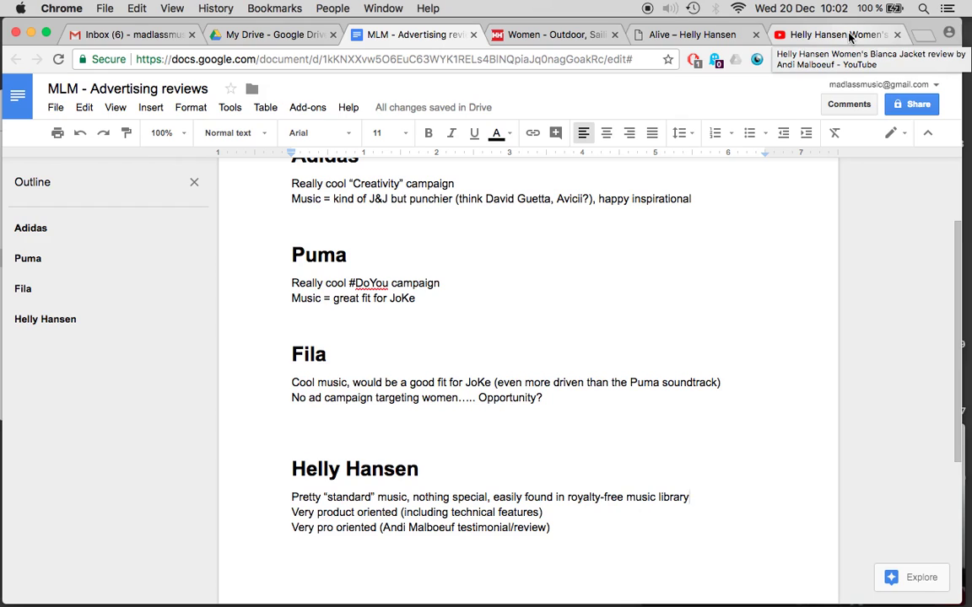
text(, doesn’t se)
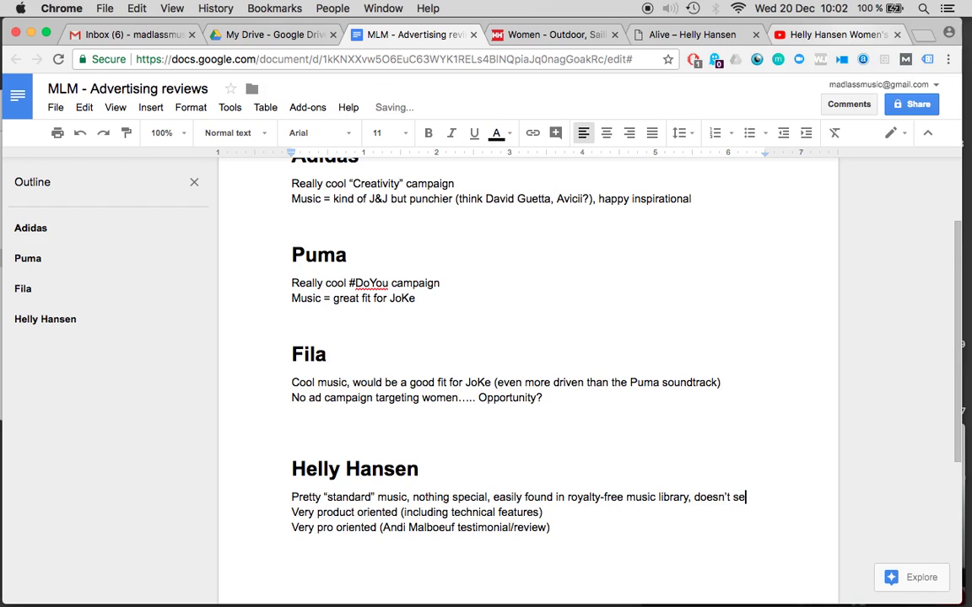
text( li)
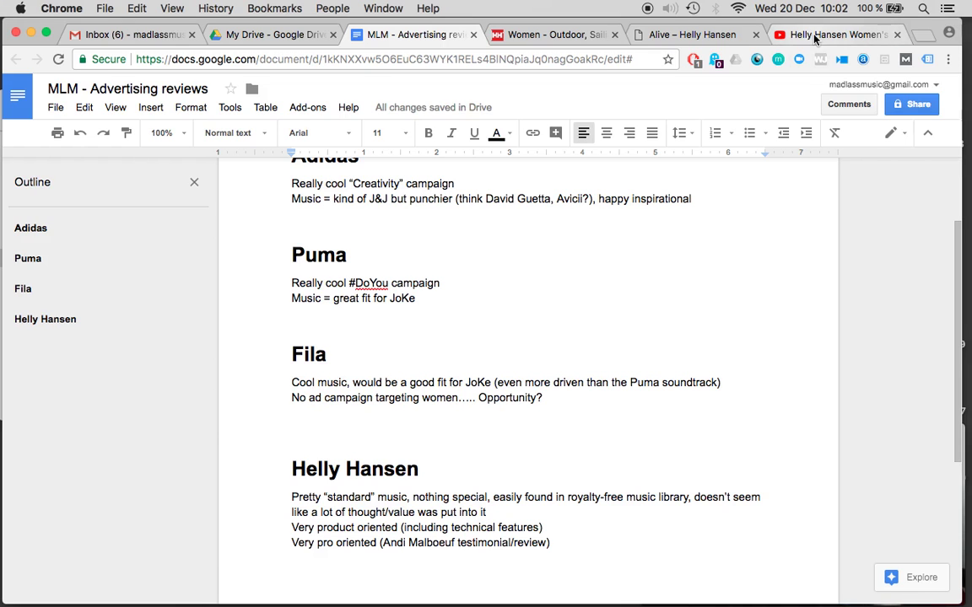
Recheck the review video, add another music note line, and bring up a Google search on the reviewer
click(815, 37)
key(super+Tab)
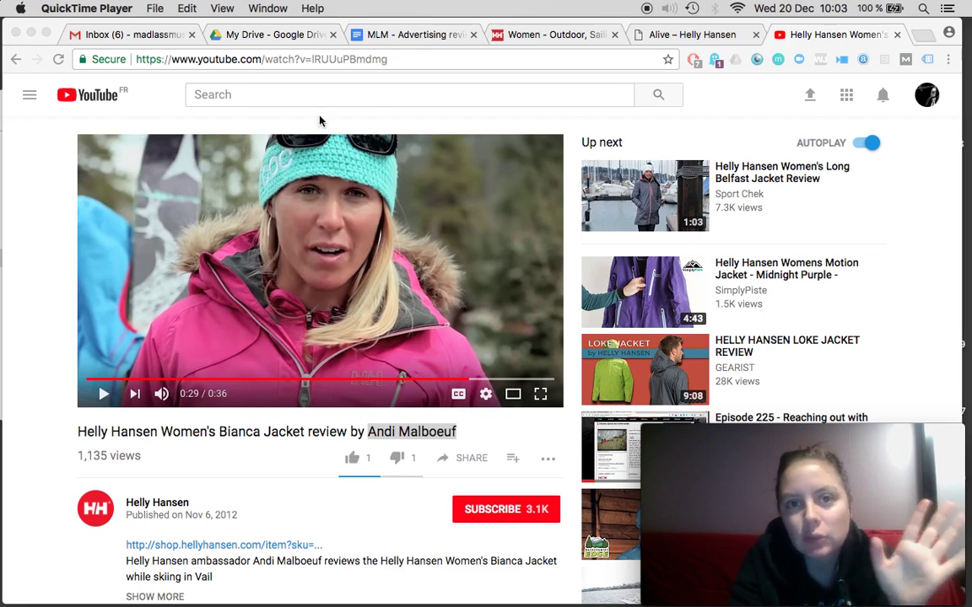
click(354, 33)
key(Return)
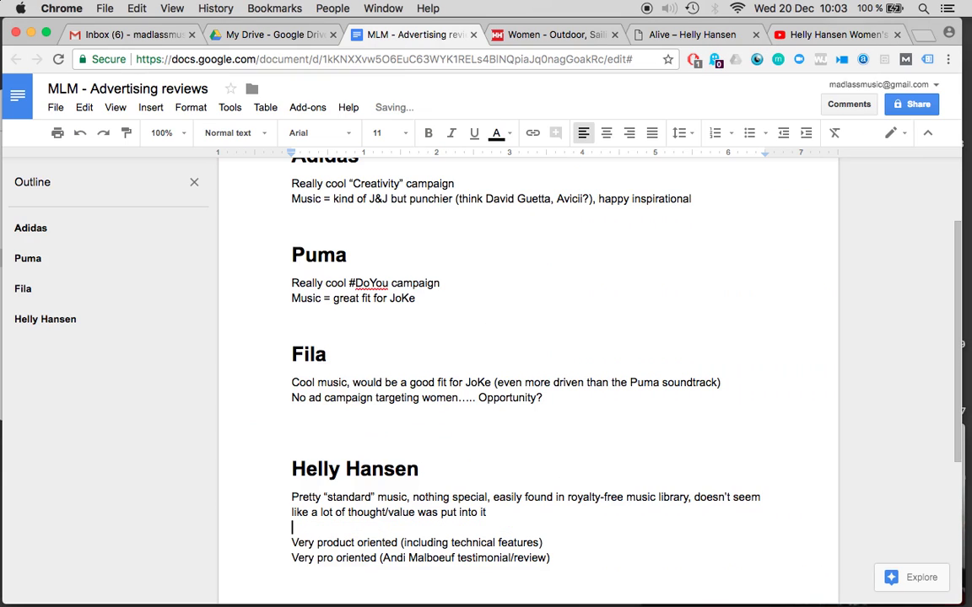
text(Sou)
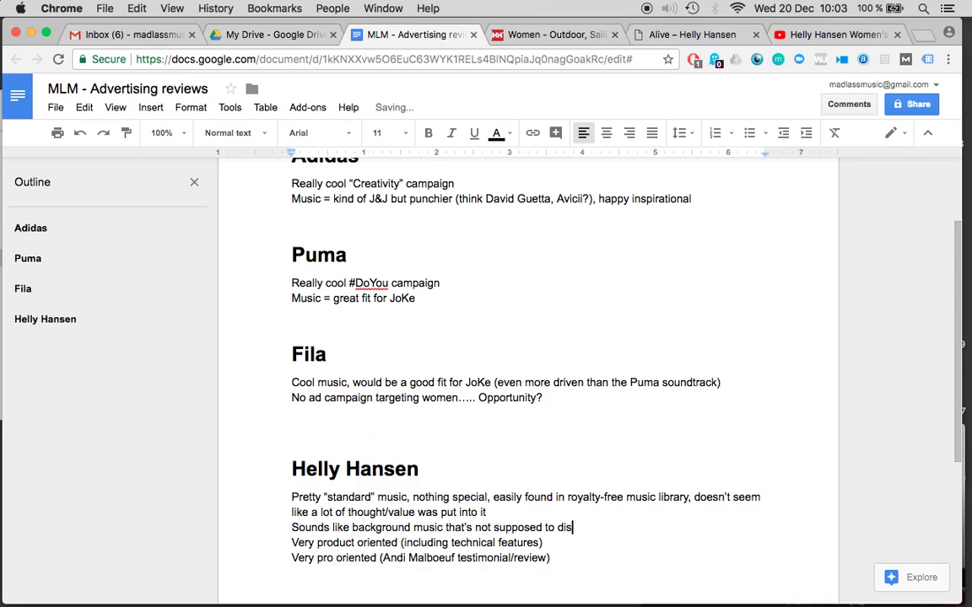
text(turb)
click(835, 34)
key(super+Tab)
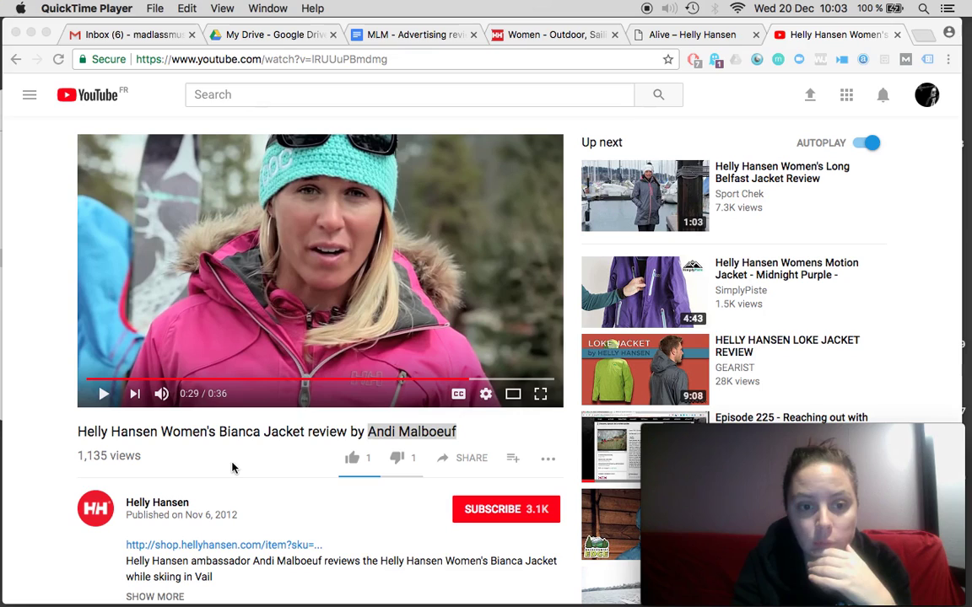
key(super+q)
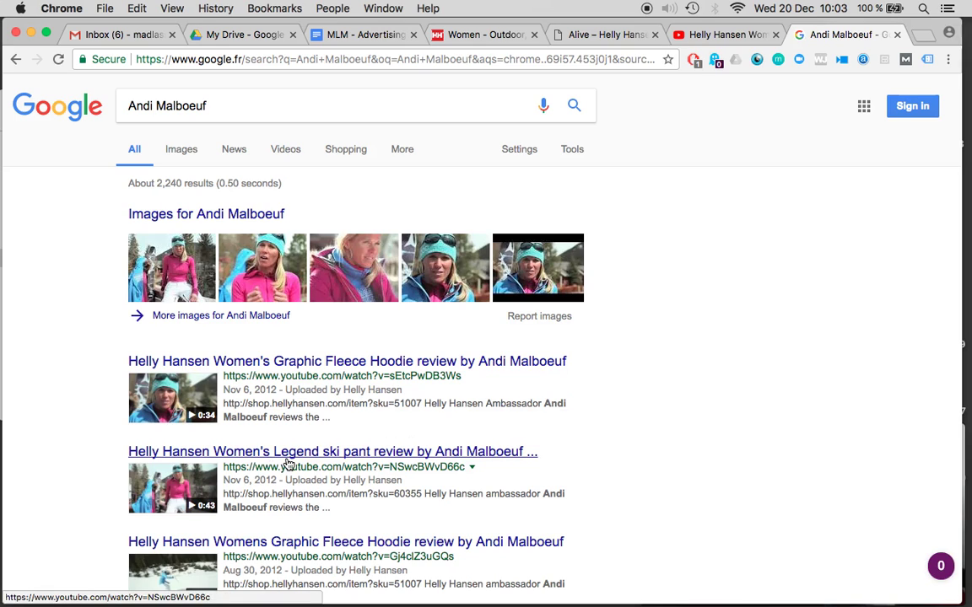
Look over the search results about the reviewer, then return to the YouTube review
scroll(641, 437, down, 5)
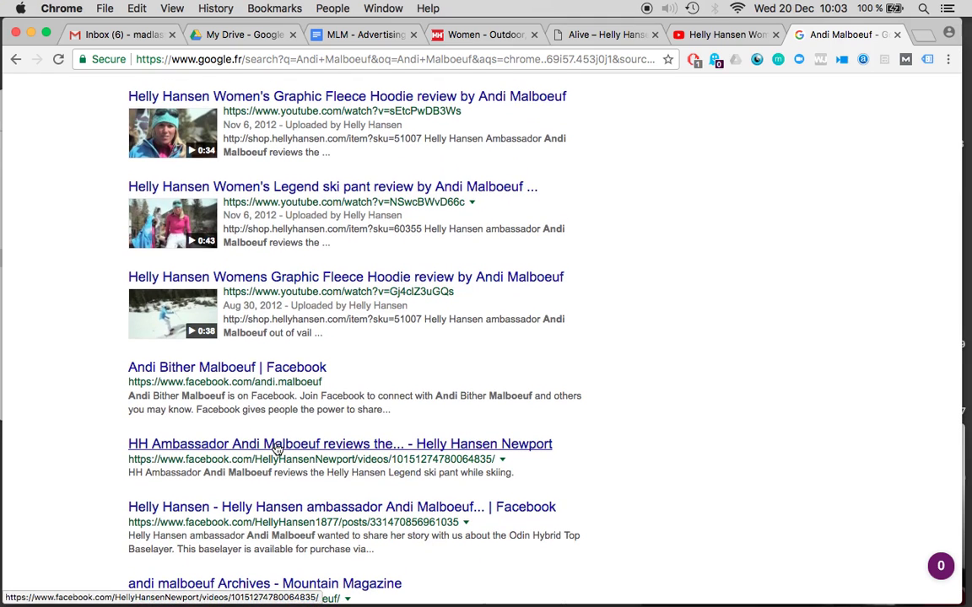
scroll(275, 449, down, 4)
scroll(275, 447, up, 10)
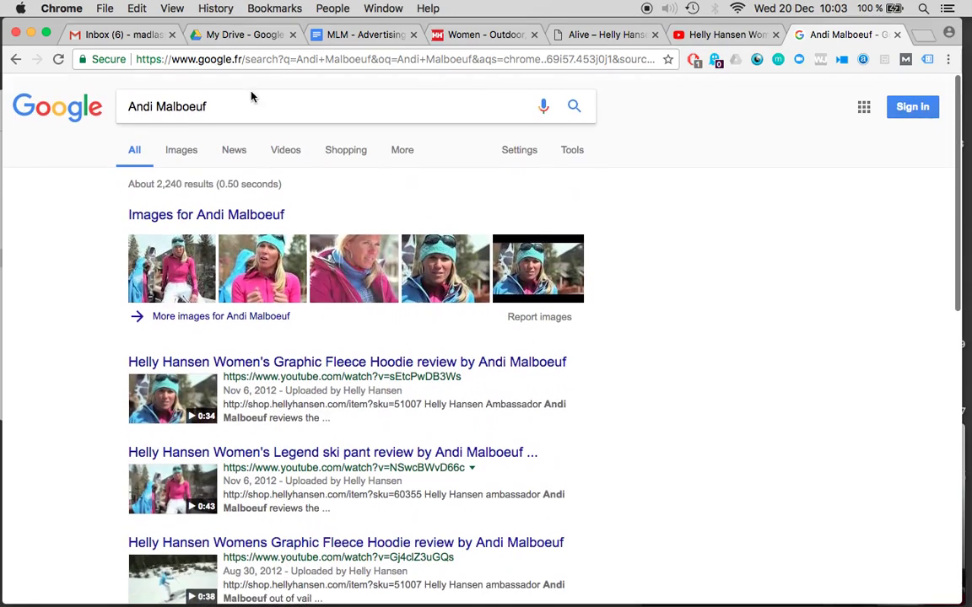
key(super+t)
click(732, 35)
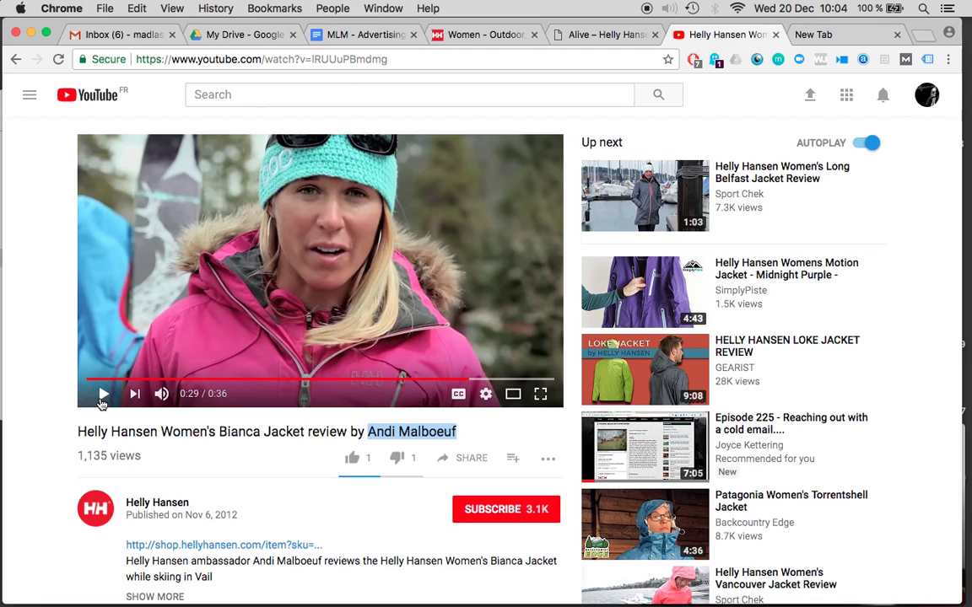
Play the review to the end, briefly visiting the Helly Hansen channel, then return to the reviews document
click(101, 402)
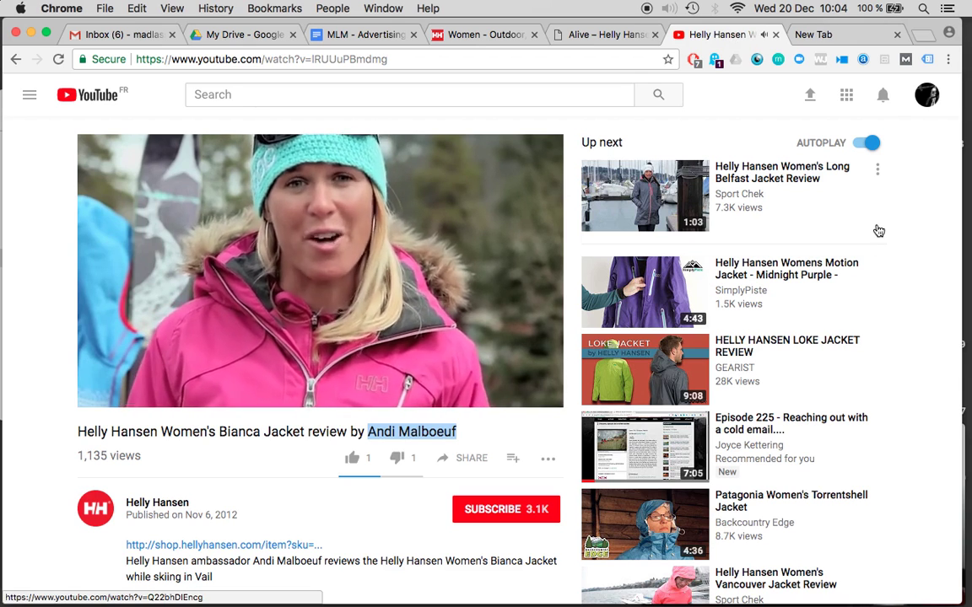
click(169, 510)
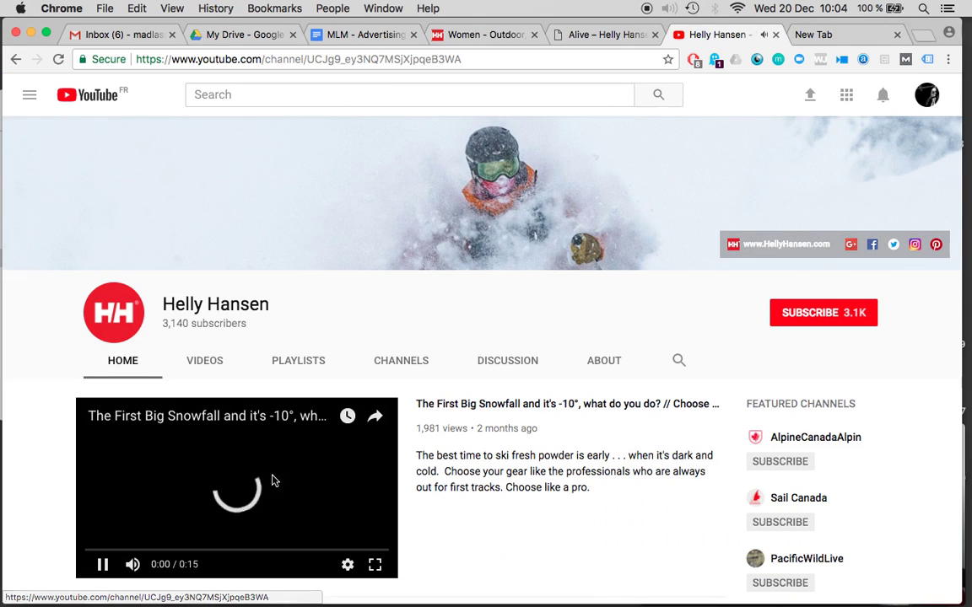
click(16, 60)
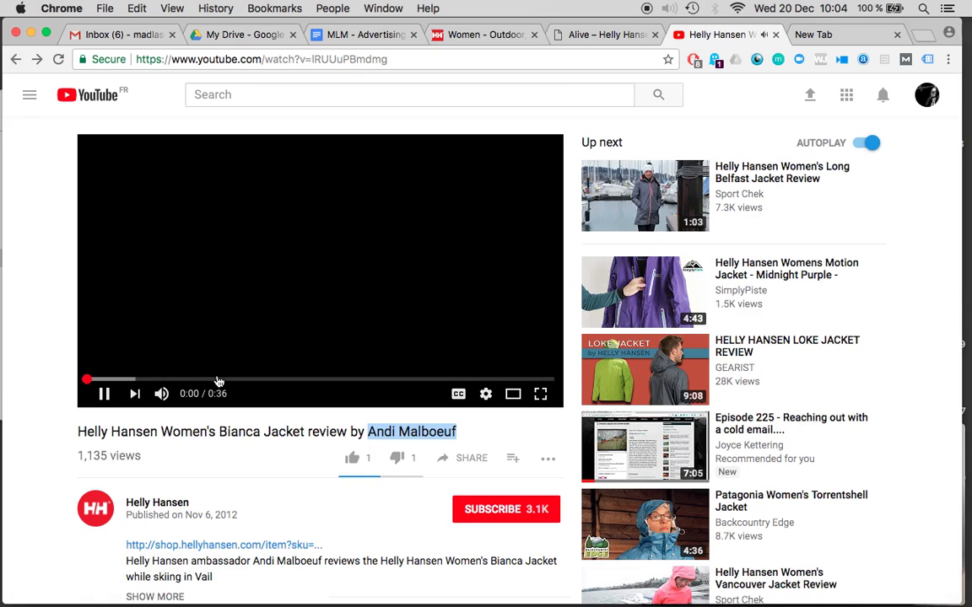
key(super+Tab)
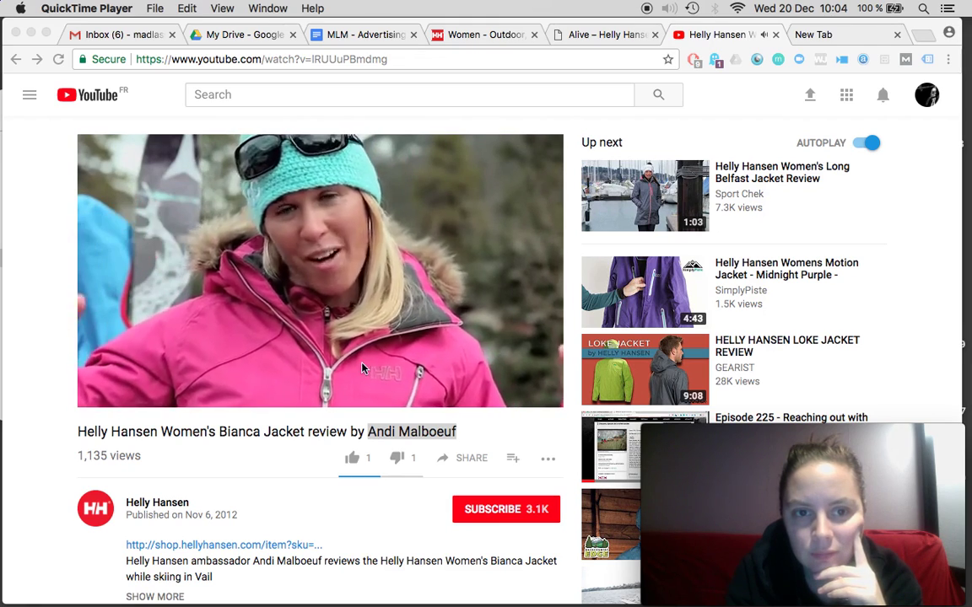
click(321, 346)
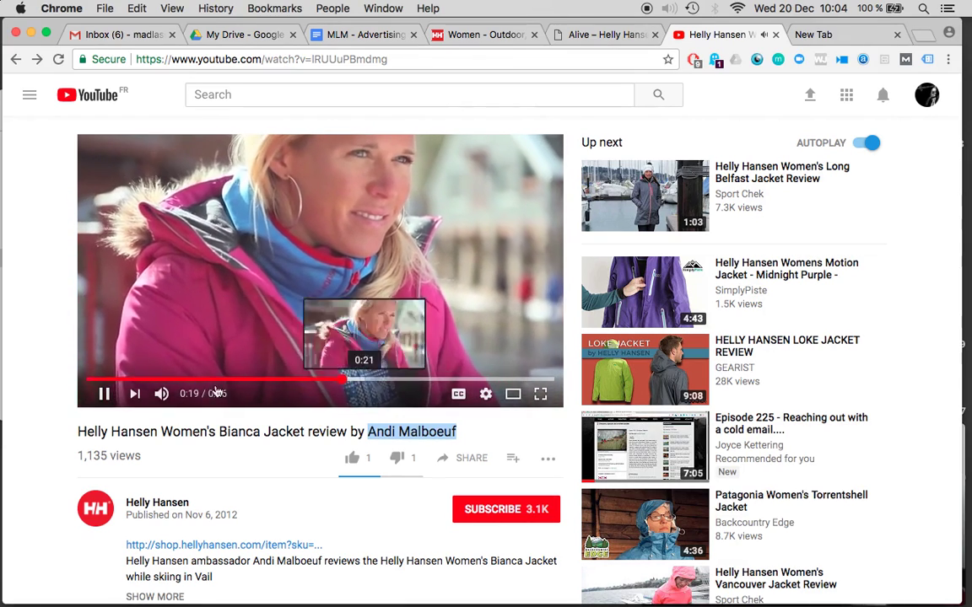
key(super+Tab)
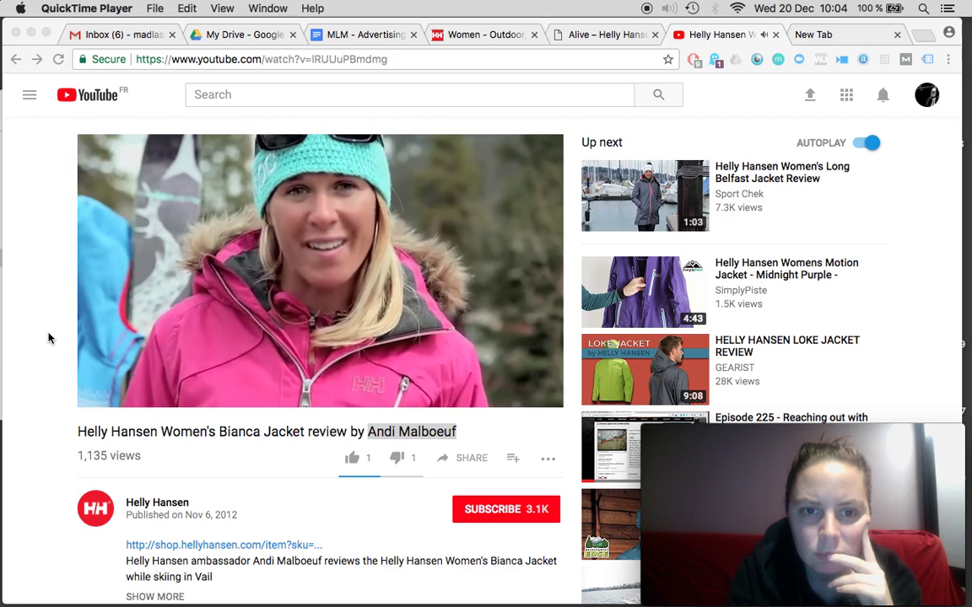
click(118, 389)
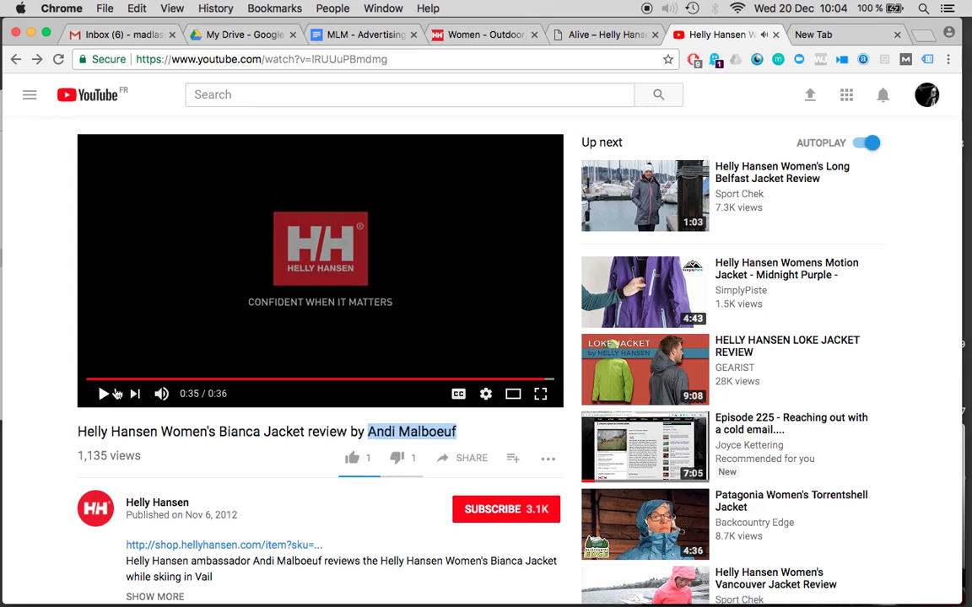
click(16, 59)
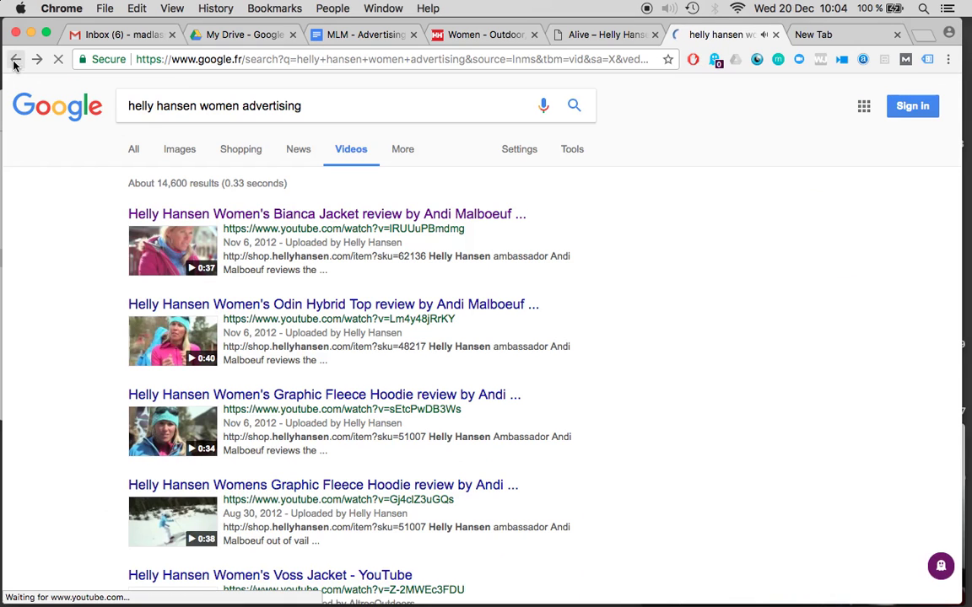
click(3, 221)
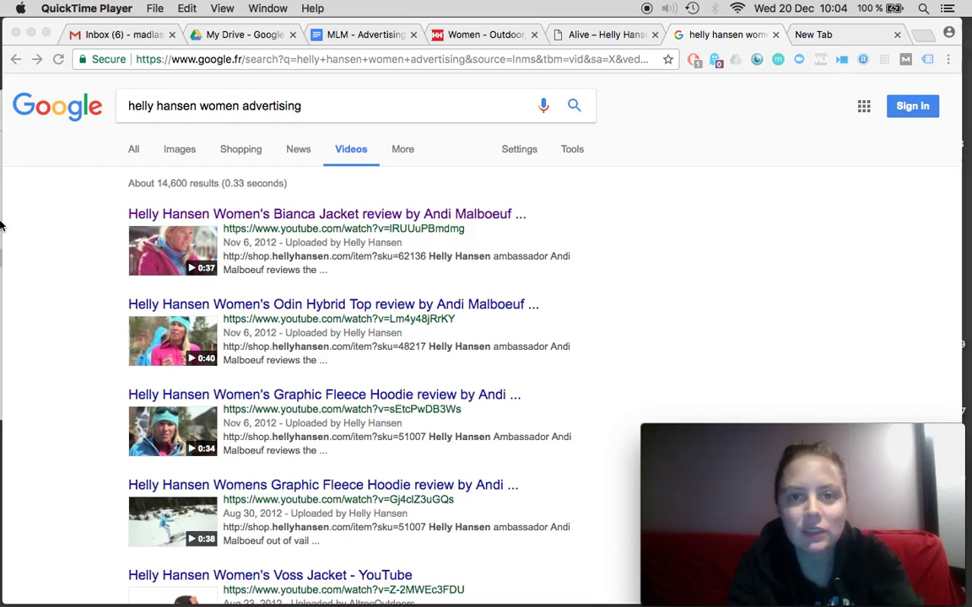
click(388, 34)
Add a note that the ads could have been for any other product
click(592, 527)
key(Return)
text(They could have any other product an)
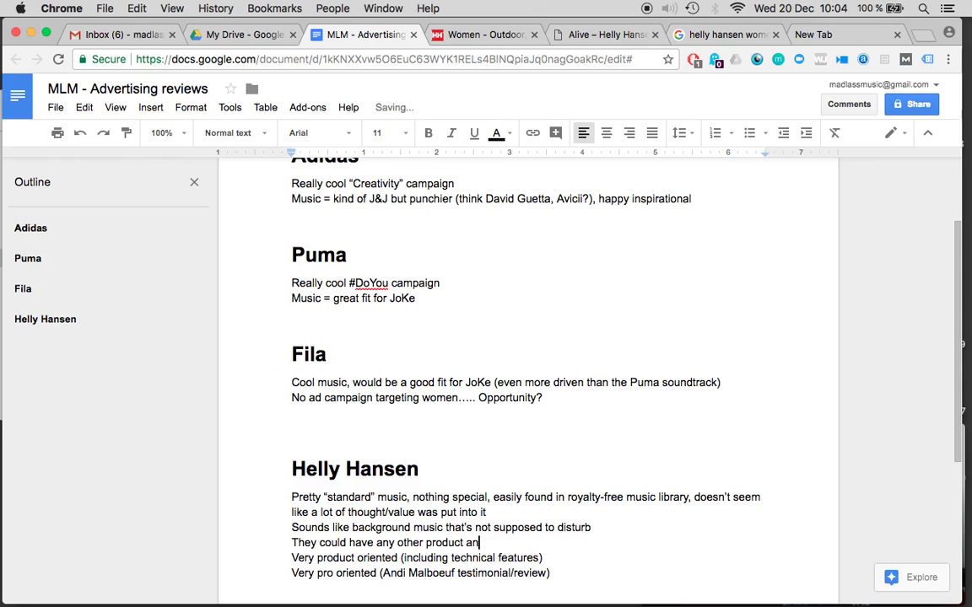
text(d)
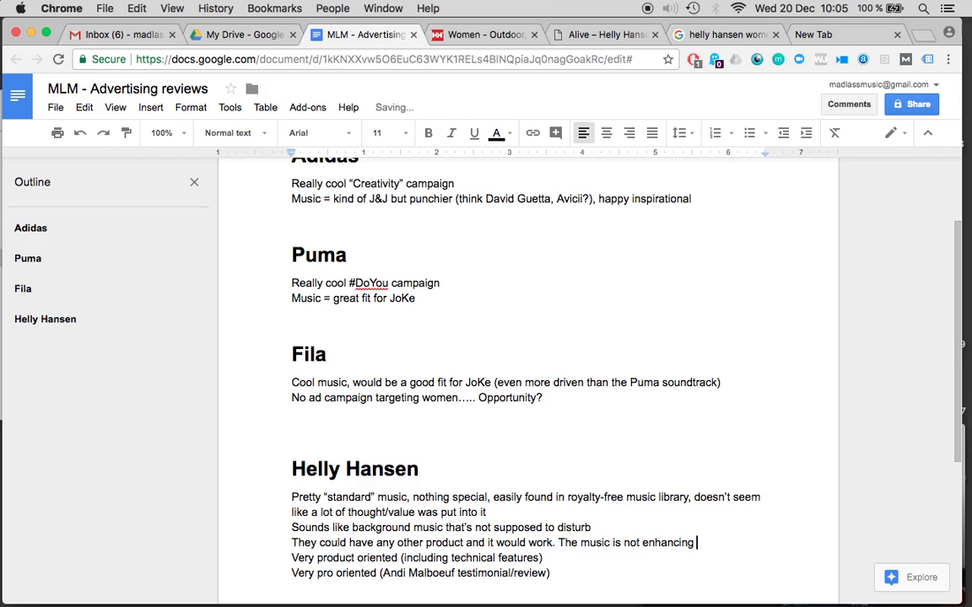
text(of the product.)
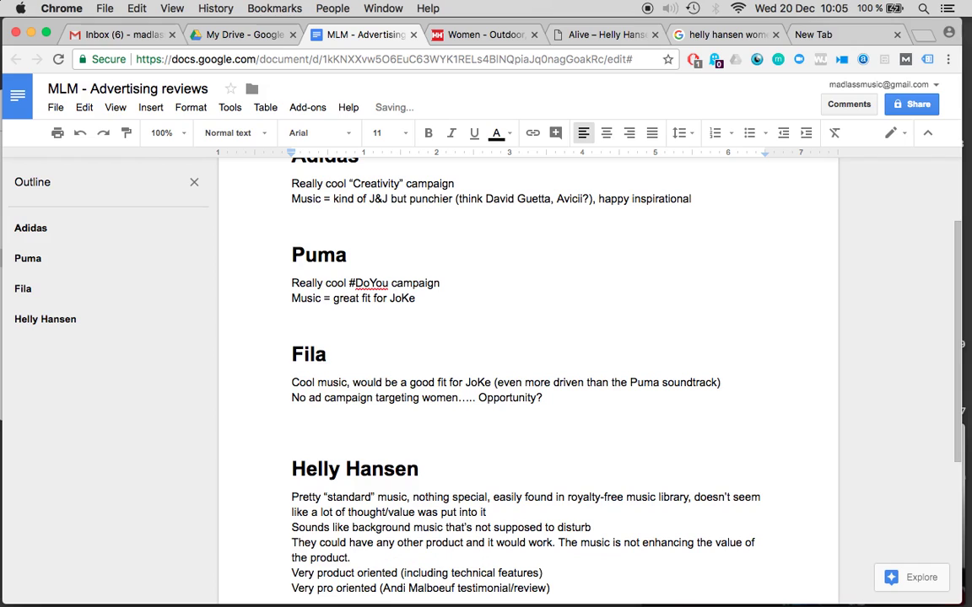
Add the remark 'BUT THAT'S potentially FINE!' noting the reviewer does that too
key(Return)
text(BUT THAT'S FINE!)
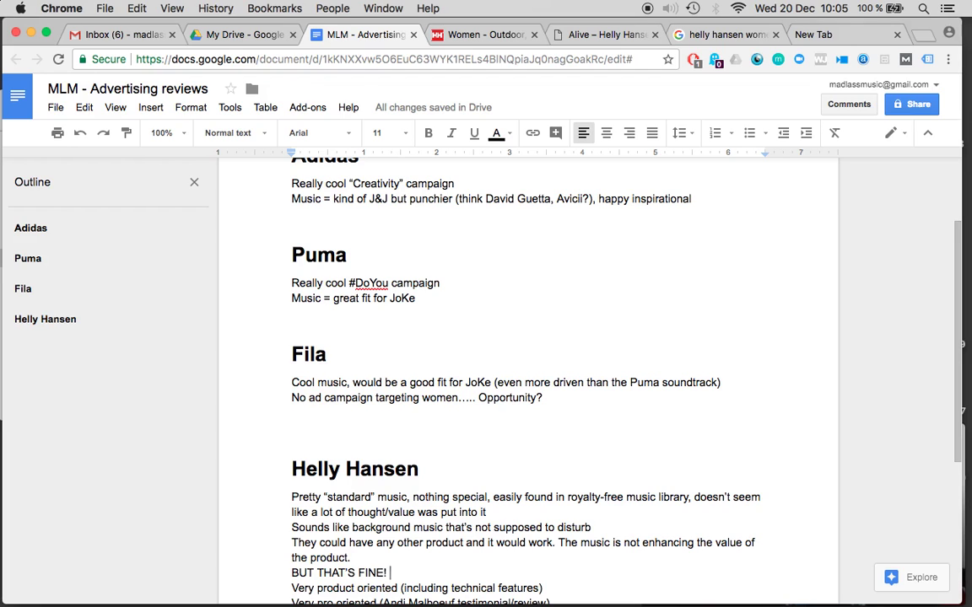
scroll(540, 380, down, 2)
text(Andi Malboeuf is doing that)
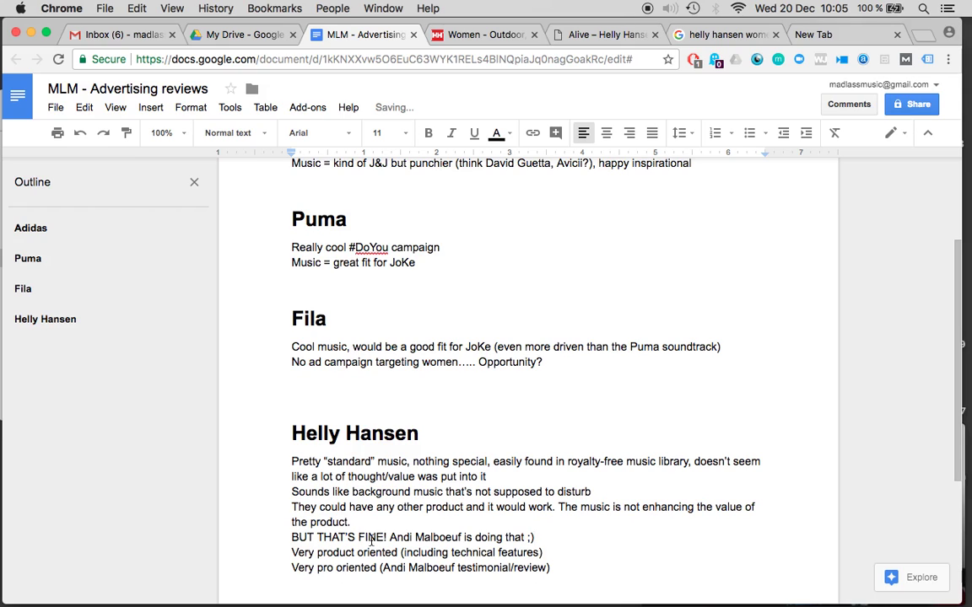
text(potentially)
Look through the Helly Hansen tabs and land on the women's fleece hoodie review video
click(479, 35)
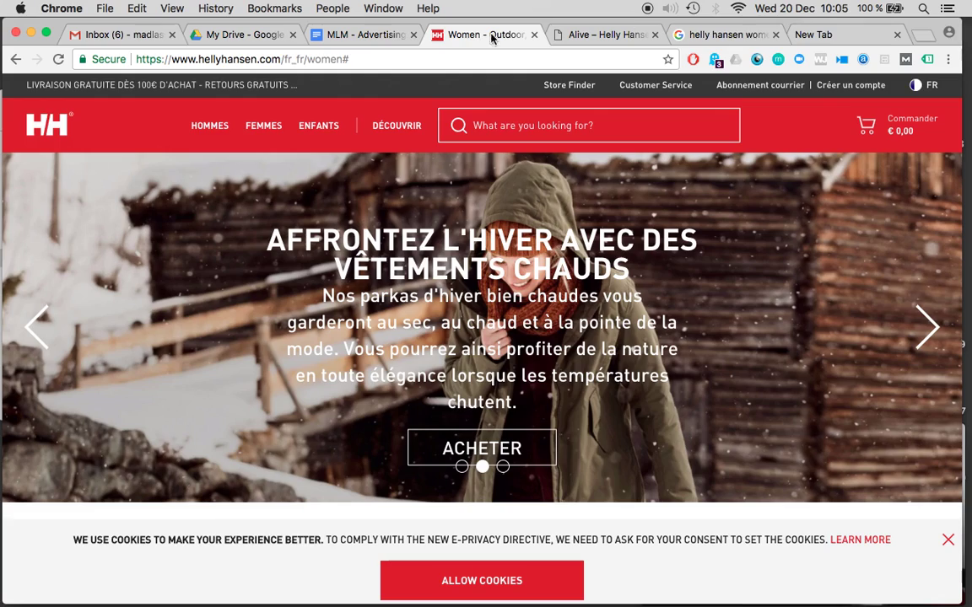
click(713, 34)
click(588, 36)
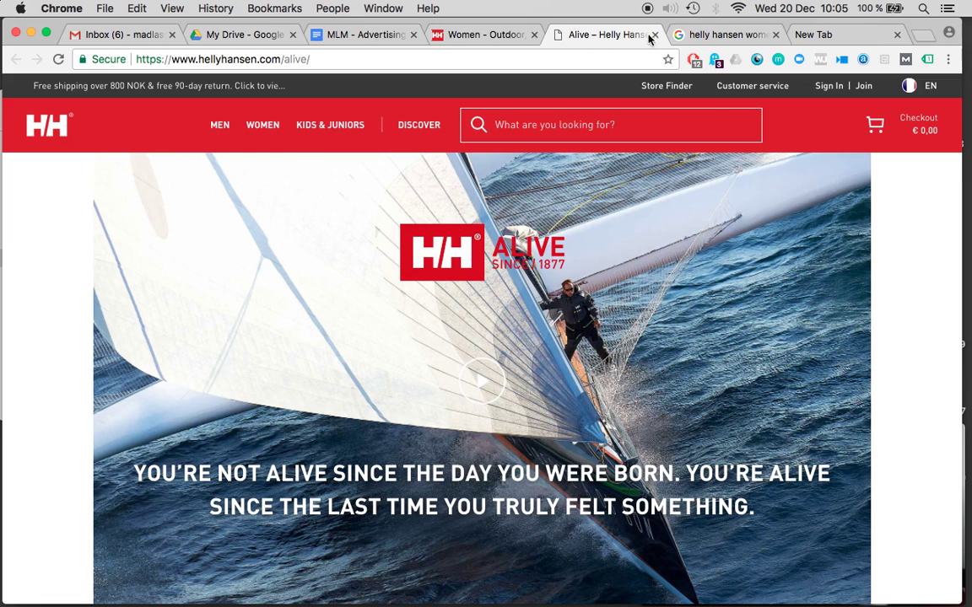
click(713, 38)
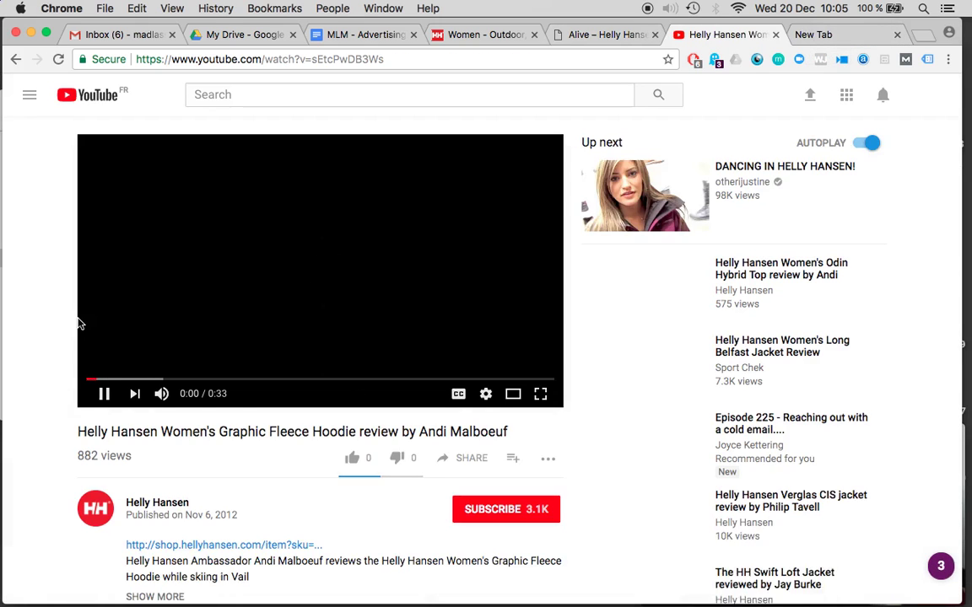
scroll(127, 354, down, 2)
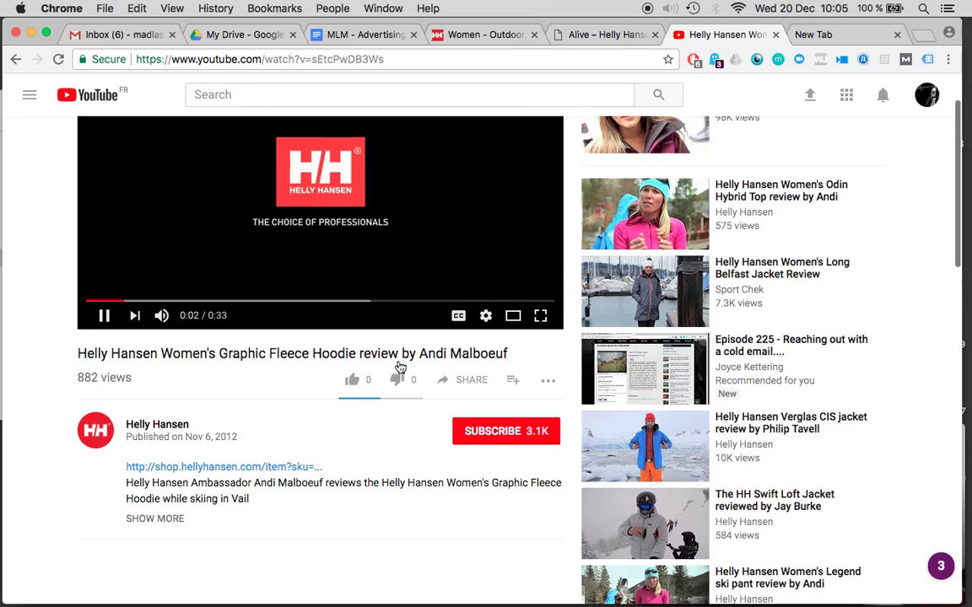
scroll(346, 394, up, 1)
scroll(386, 443, up, 2)
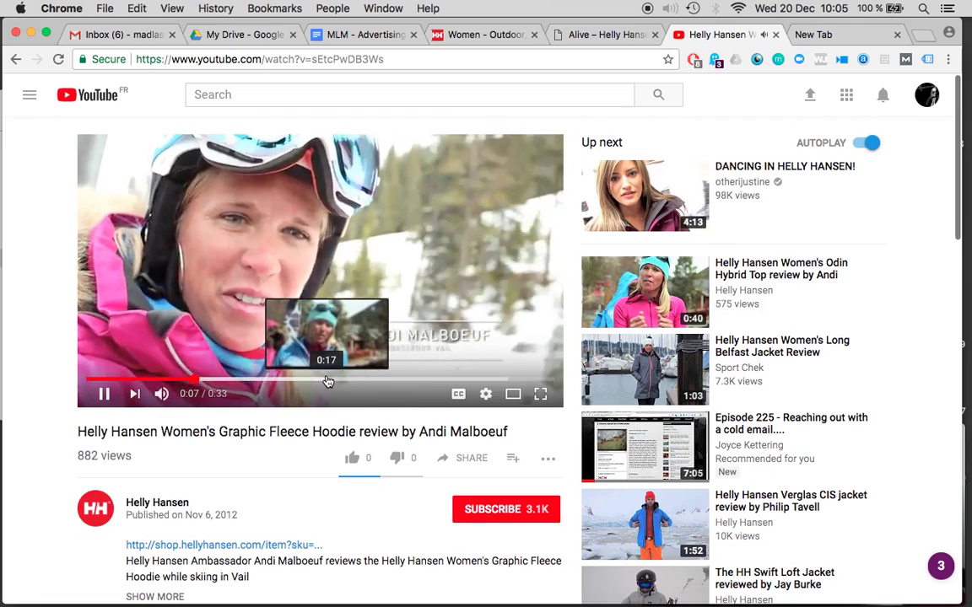
Skim the hoodie review, then save it to the Ads - Women Sportswear playlist
click(328, 380)
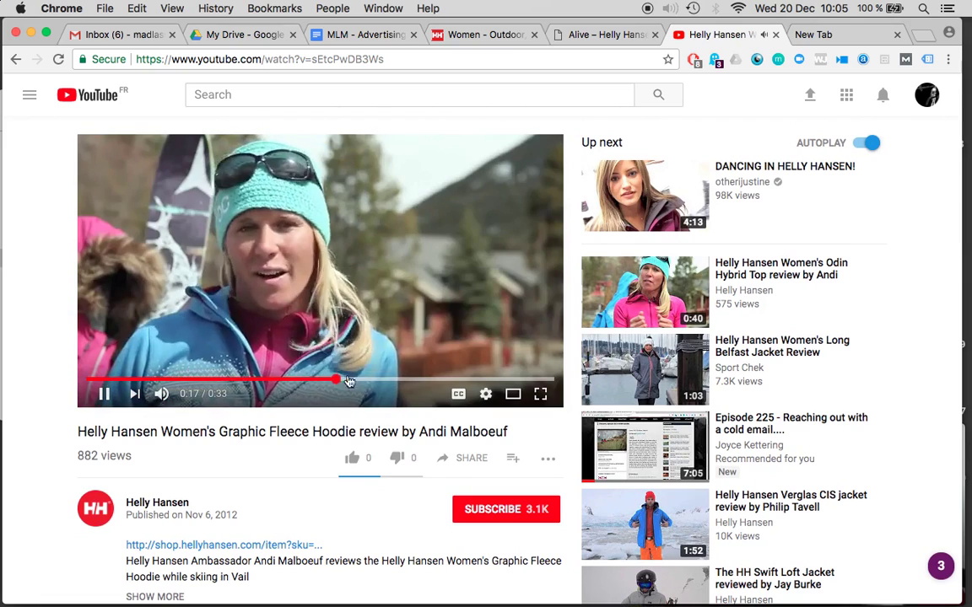
click(414, 380)
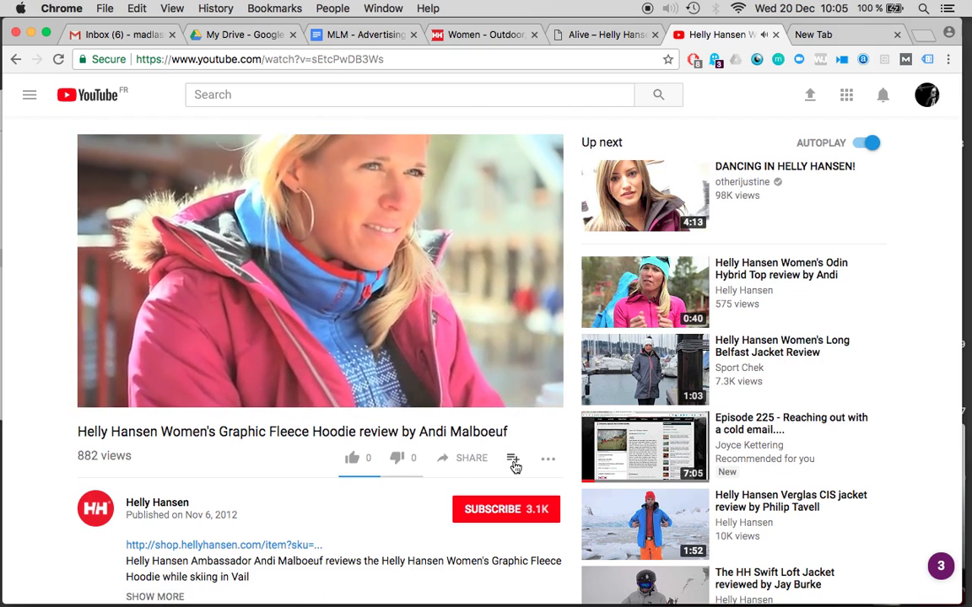
click(514, 463)
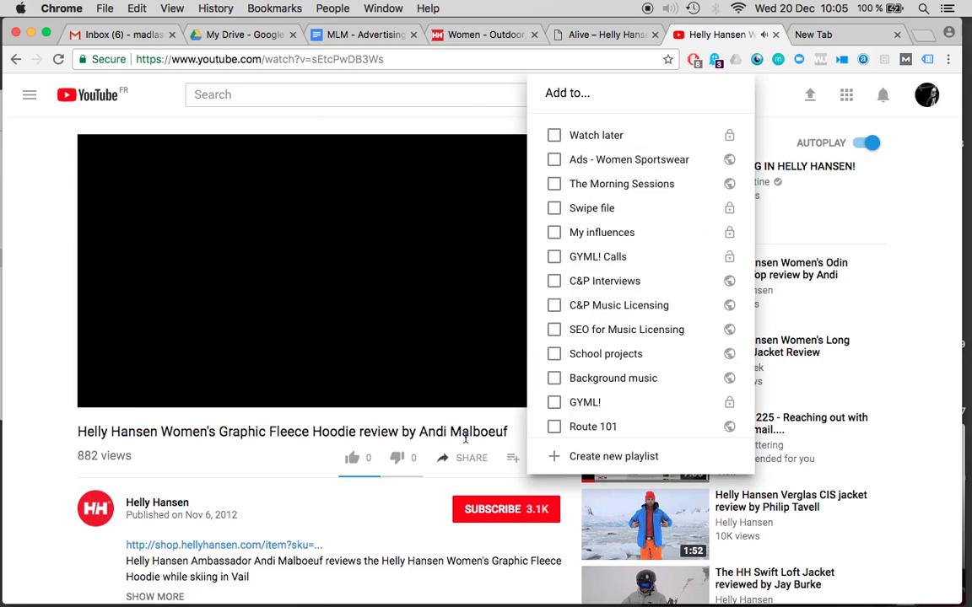
click(624, 163)
click(254, 509)
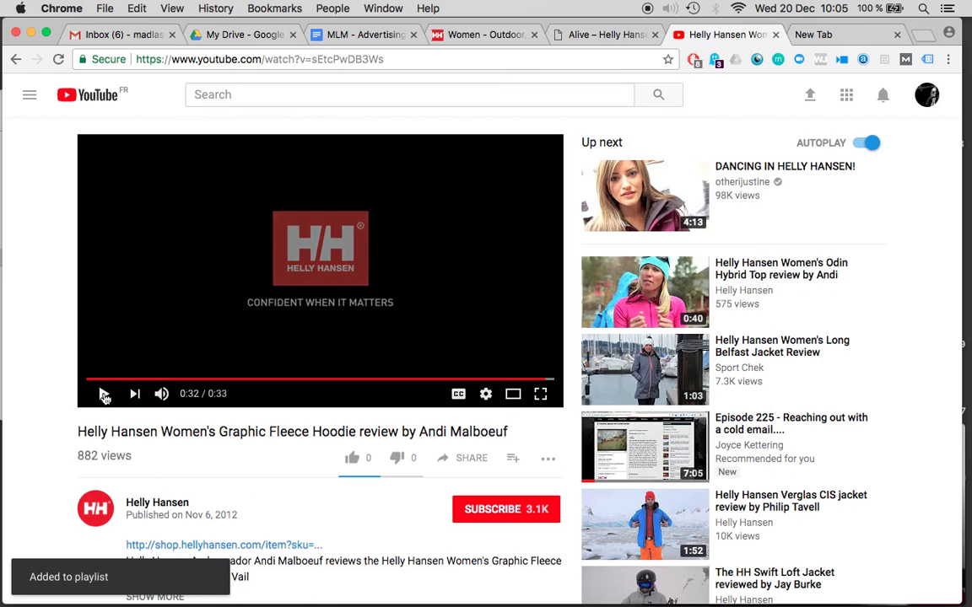
click(377, 36)
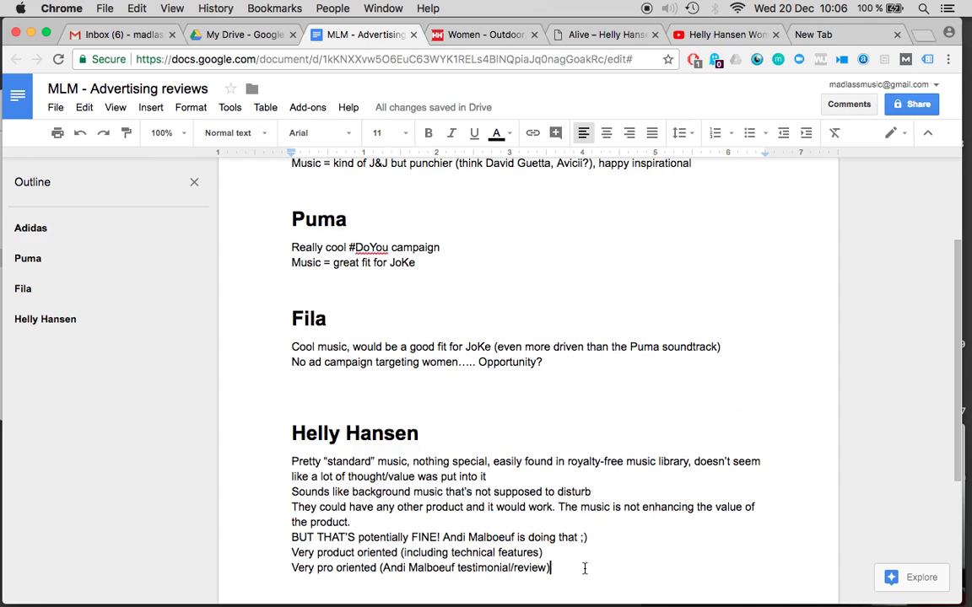
Add a bold italic line 'Note: 2nd video doesn't have any music at all!!' after the notes
key(Return)
key(Return)
text(Note: 2nd video doesn't have any music at all!!)
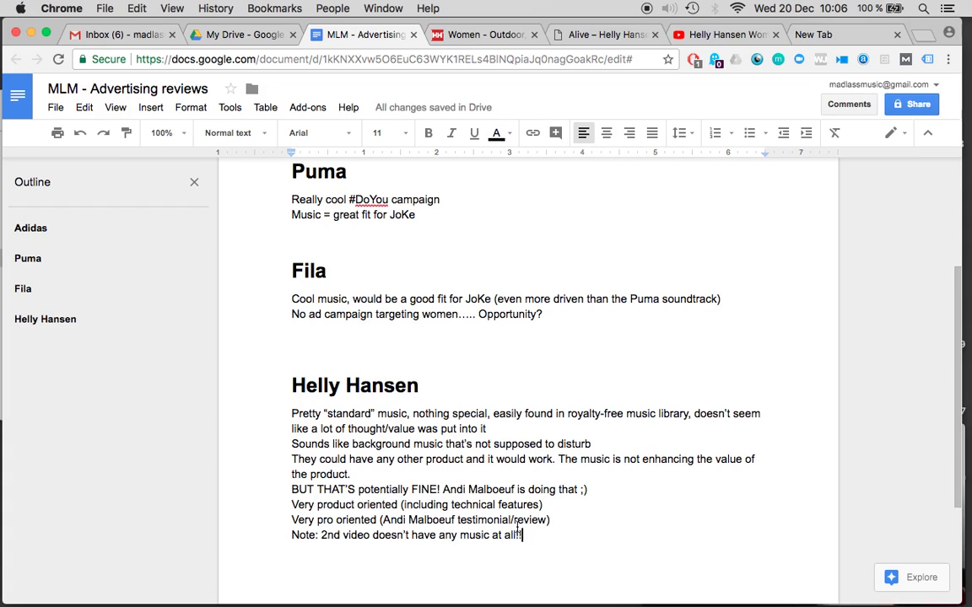
drag(523, 535, 240, 536)
key(super+i)
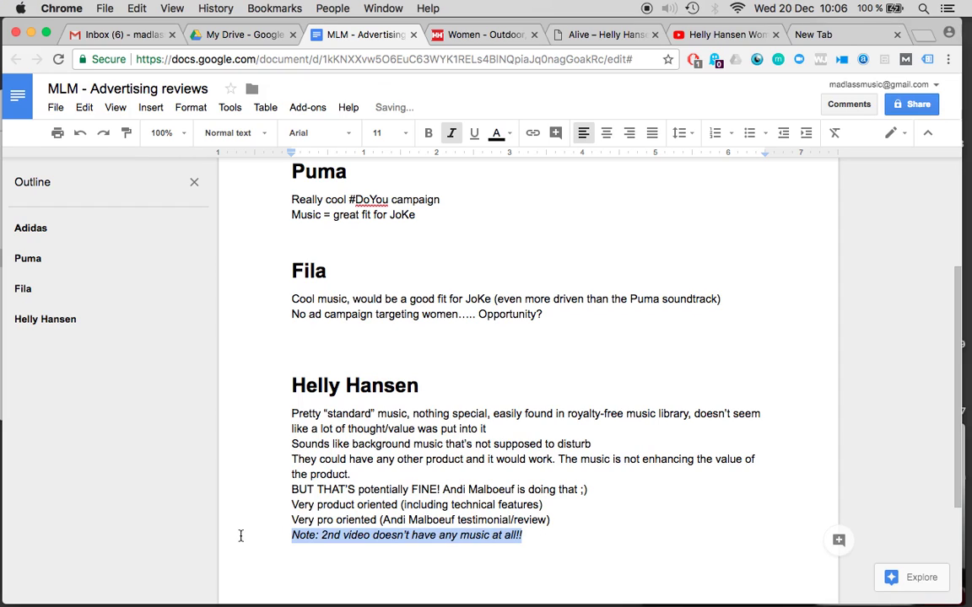
key(super+b)
click(507, 474)
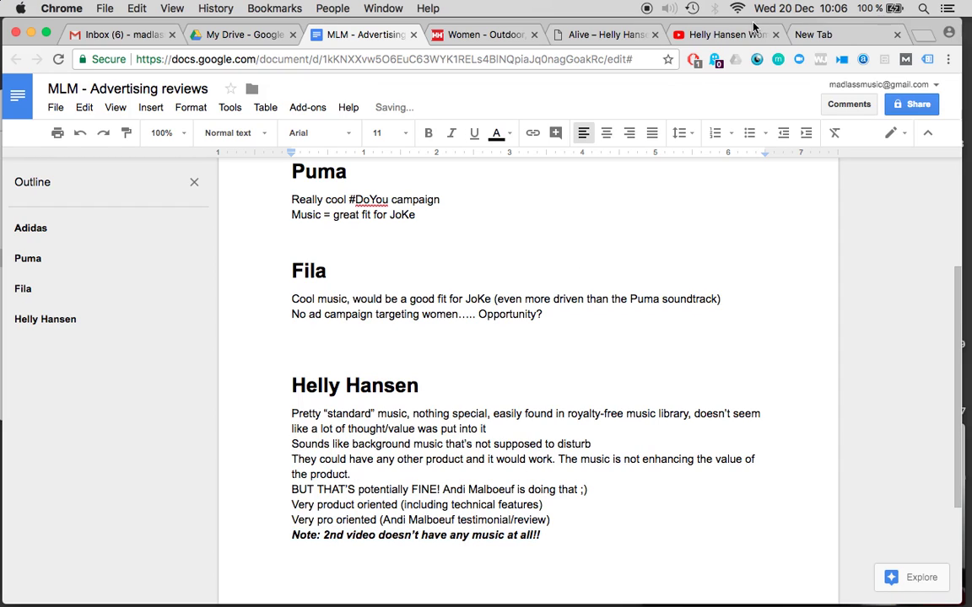
Glance back at the hoodie review video, then return to the reviews document
click(727, 34)
key(super+Tab)
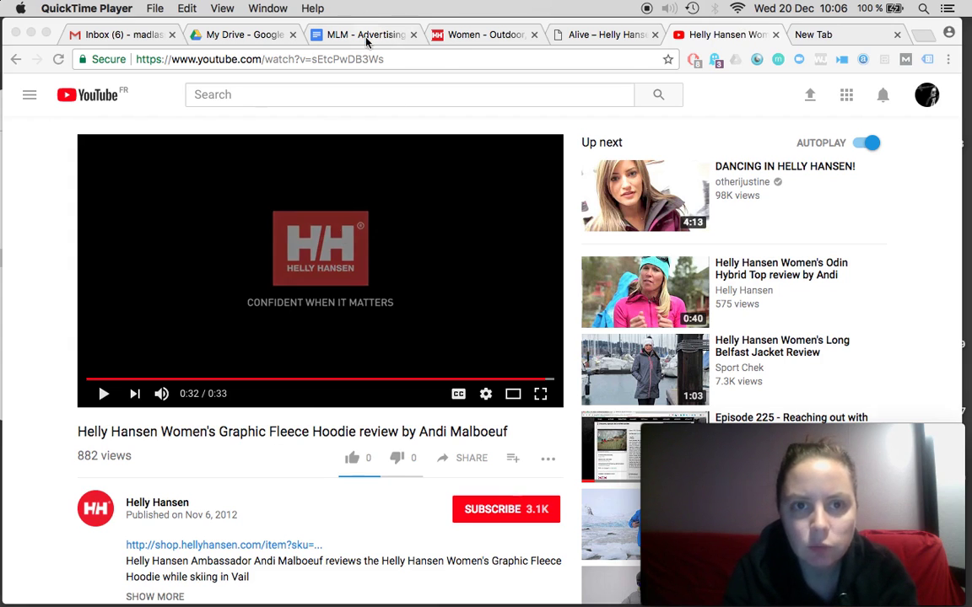
click(329, 32)
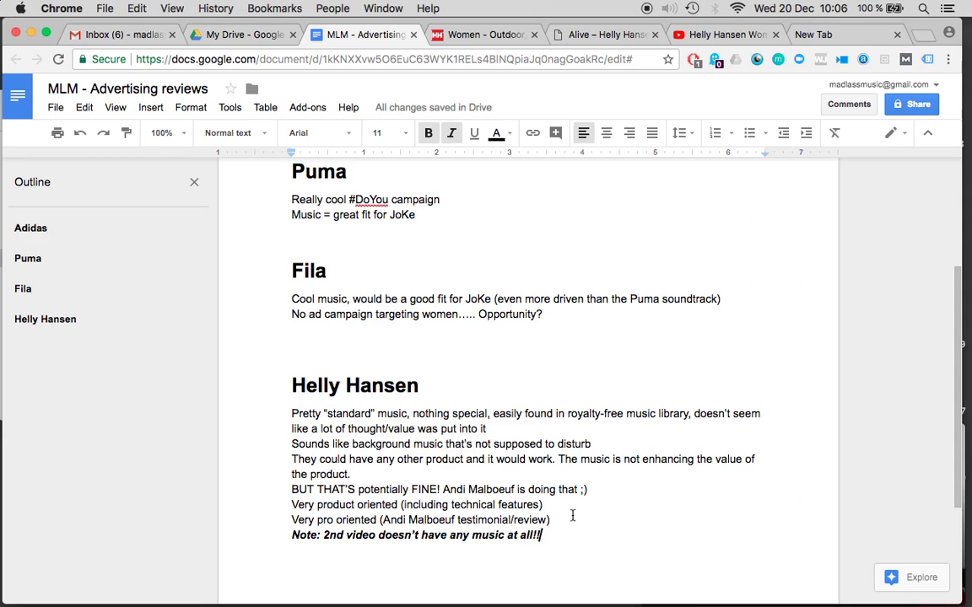
Open the Helly Hansen channel and play 'Alive Since 1877 (full edit)' from Popular uploads
click(724, 34)
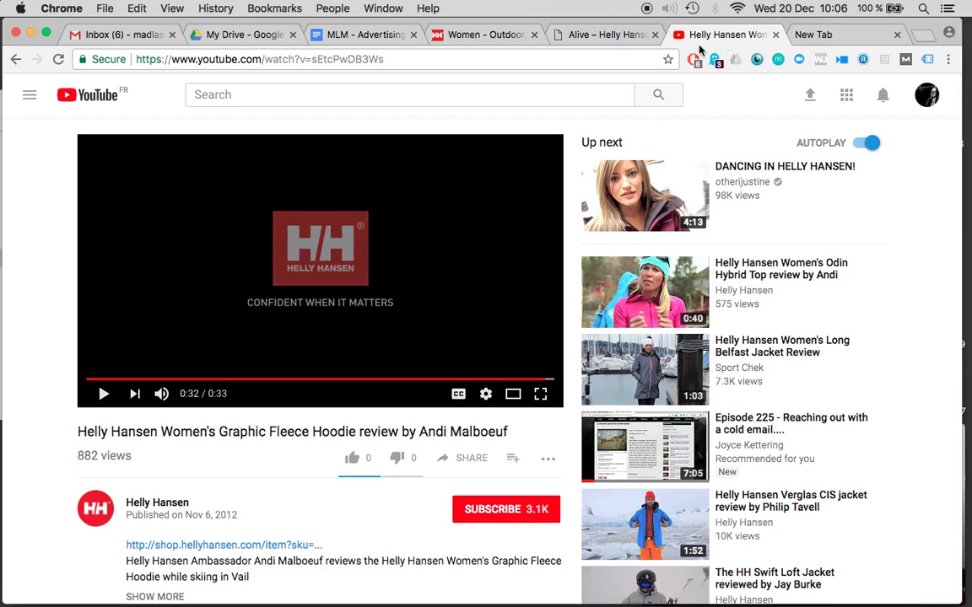
click(169, 507)
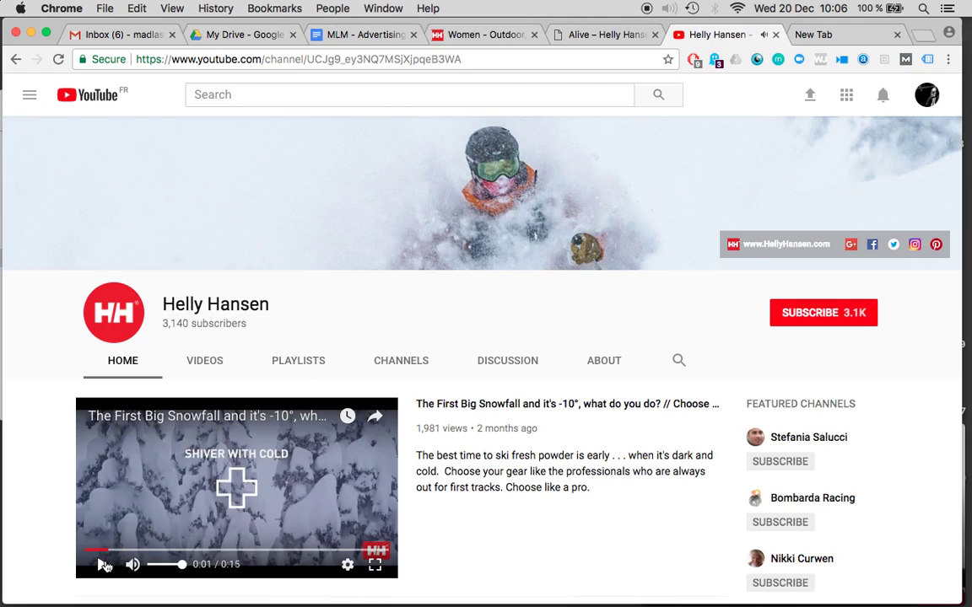
scroll(61, 493, down, 1)
scroll(60, 493, down, 2)
scroll(60, 493, down, 5)
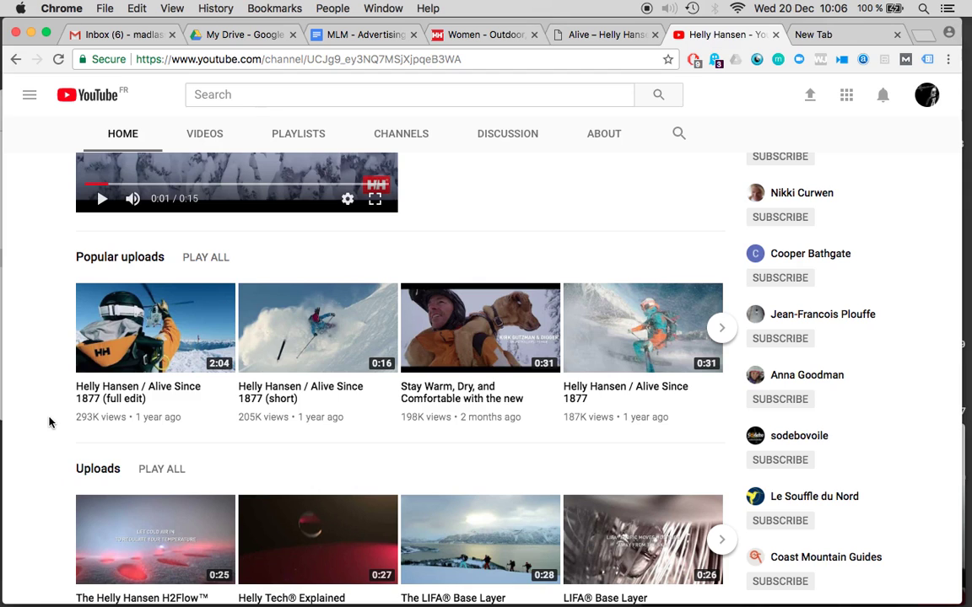
scroll(102, 402, down, 3)
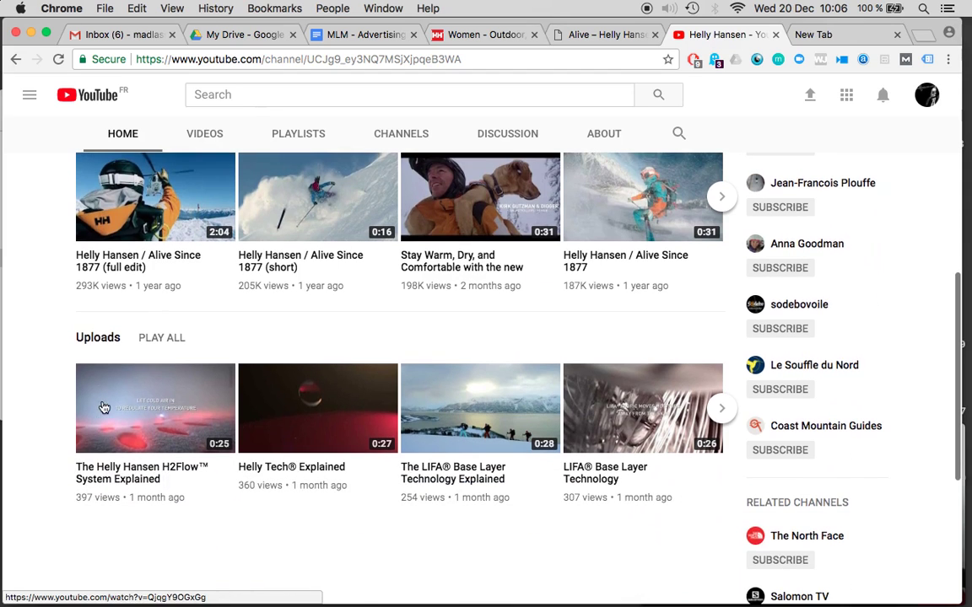
click(133, 264)
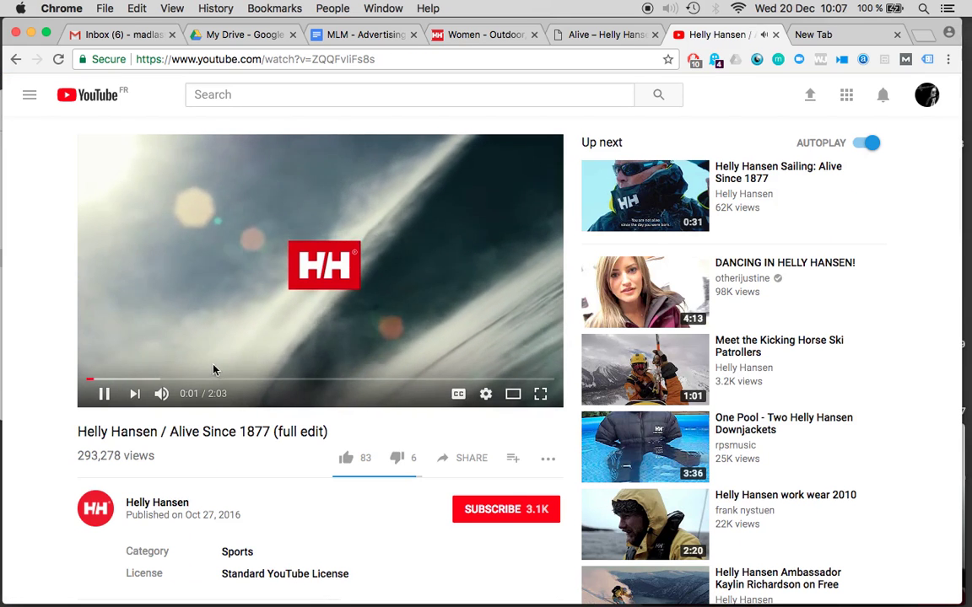
Skip ahead and save the Alive Since 1877 video to Ads - Women Sportswear
drag(217, 380, 221, 381)
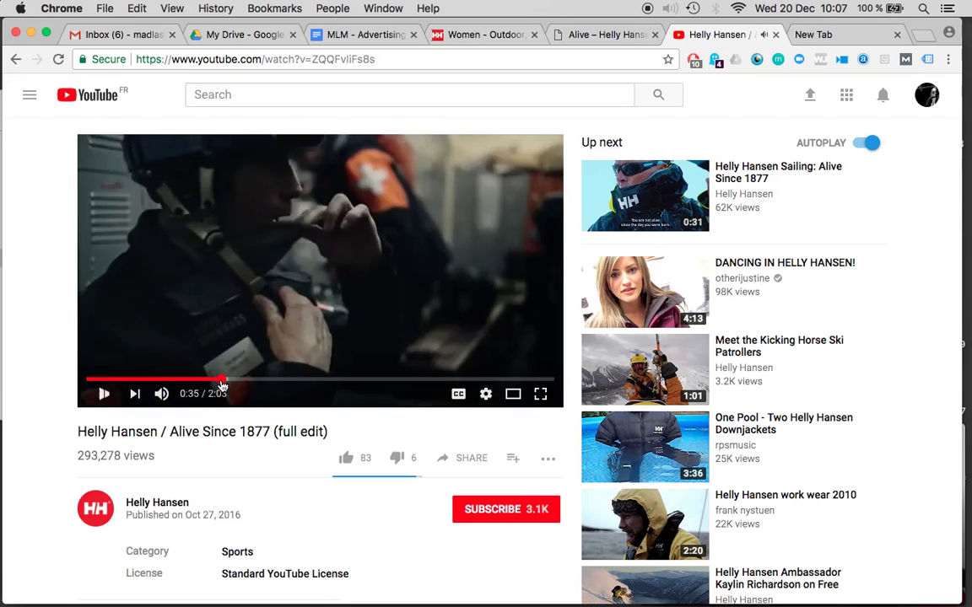
click(512, 459)
click(604, 162)
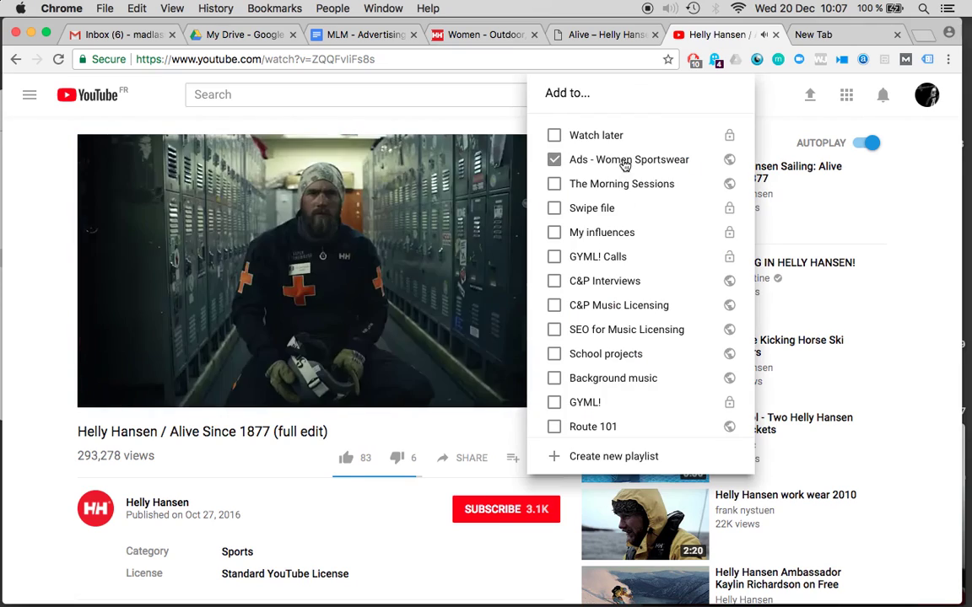
click(358, 35)
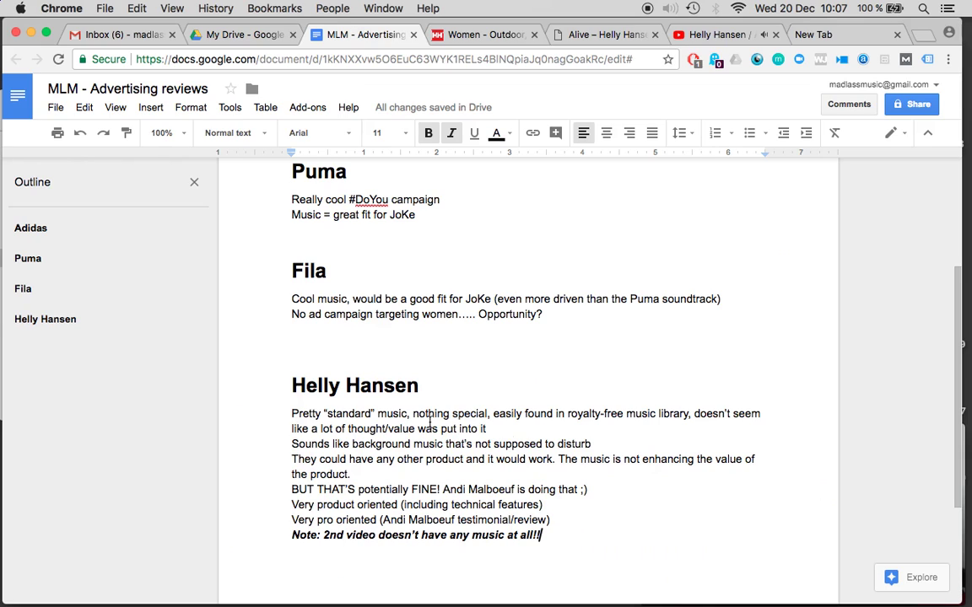
Insert a bold, italic, underlined '2012 campaign' label above the first Helly Hansen note
click(290, 415)
text(2012 campaign)
key(Return)
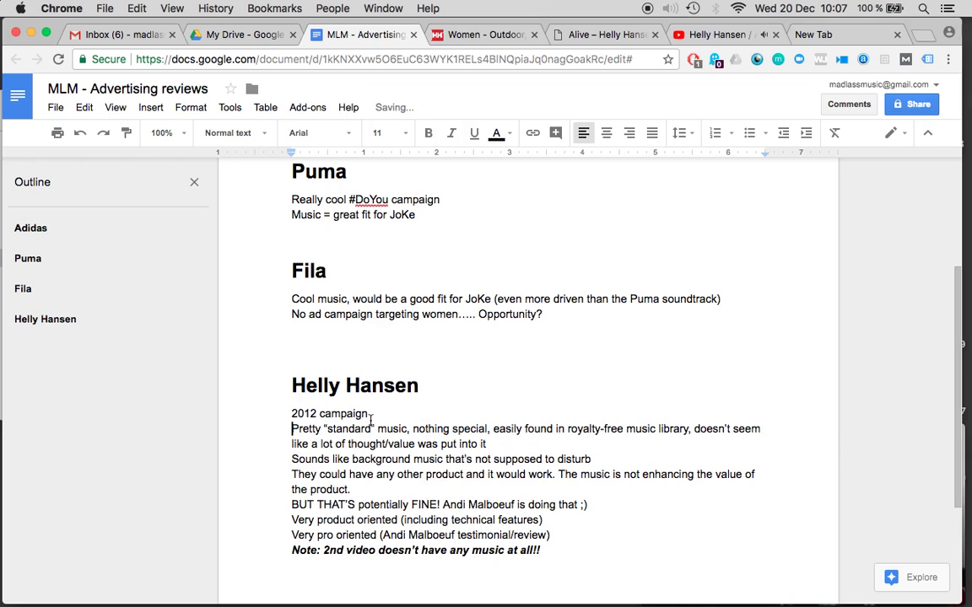
drag(371, 420, 278, 414)
key(super+b)
key(super+i)
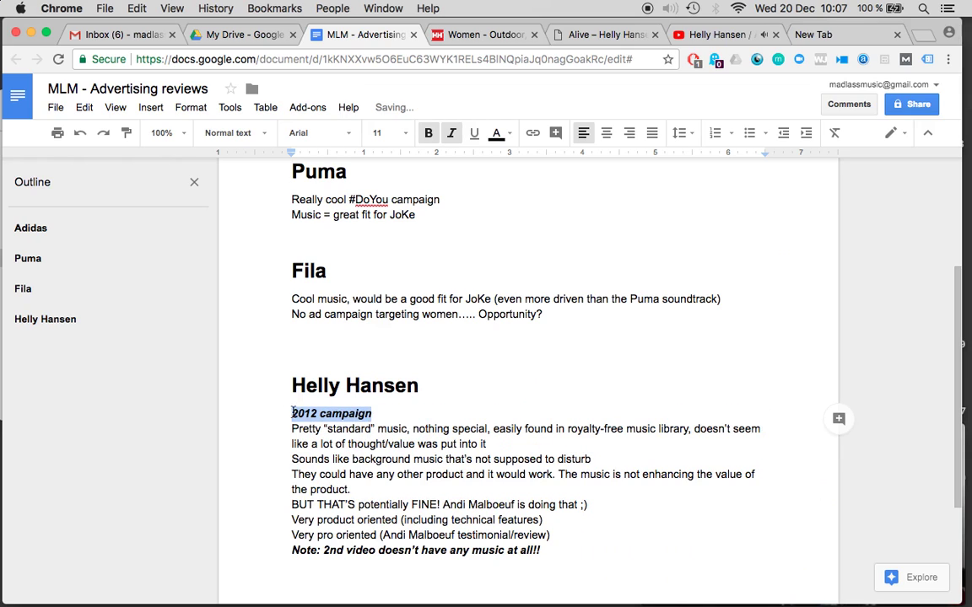
key(super+u)
Add a '2016 campaign' heading below the Note line, with a plain-text line under it
click(619, 552)
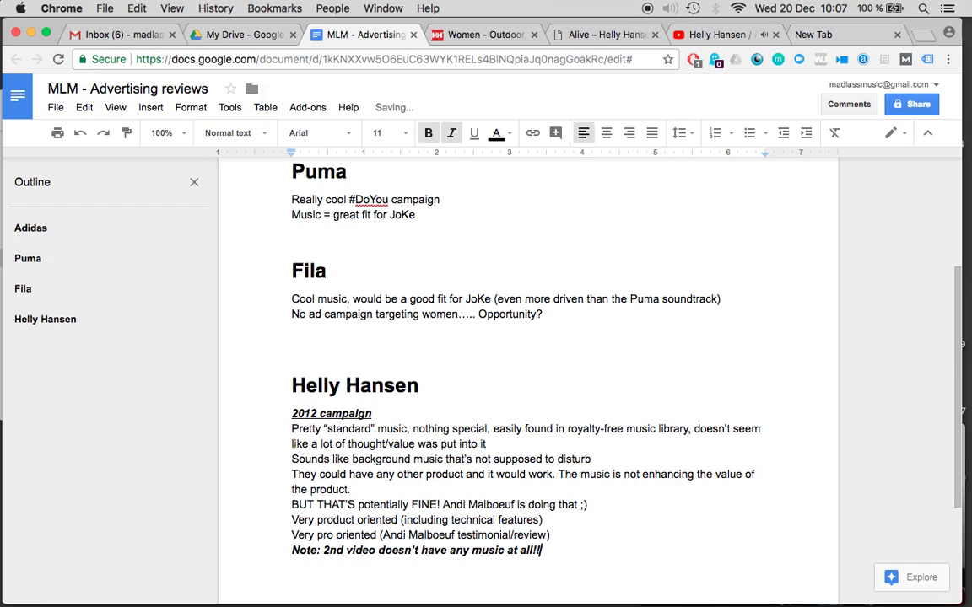
key(Return)
text(2016 campaign)
key(Return)
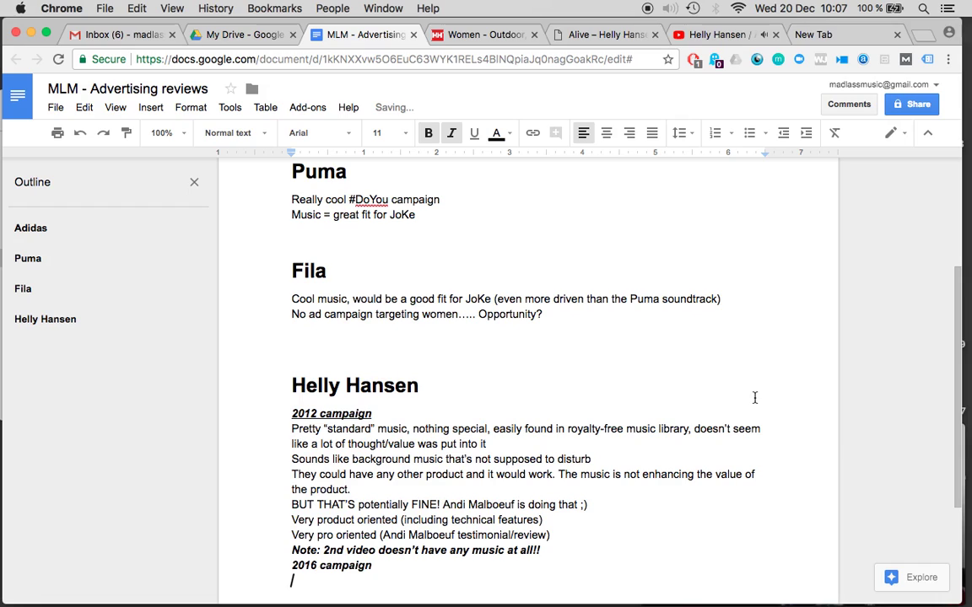
key(super+b)
key(super+i)
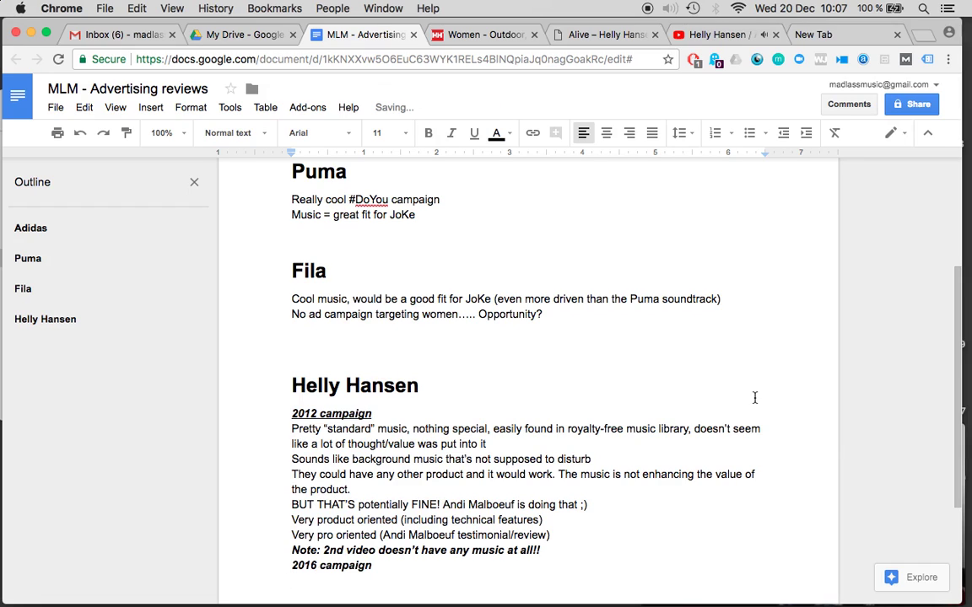
Write 2016 notes: thoughtful music, not targeted towards women, and 'Opportunity?'
text(A lot of thought put into th)
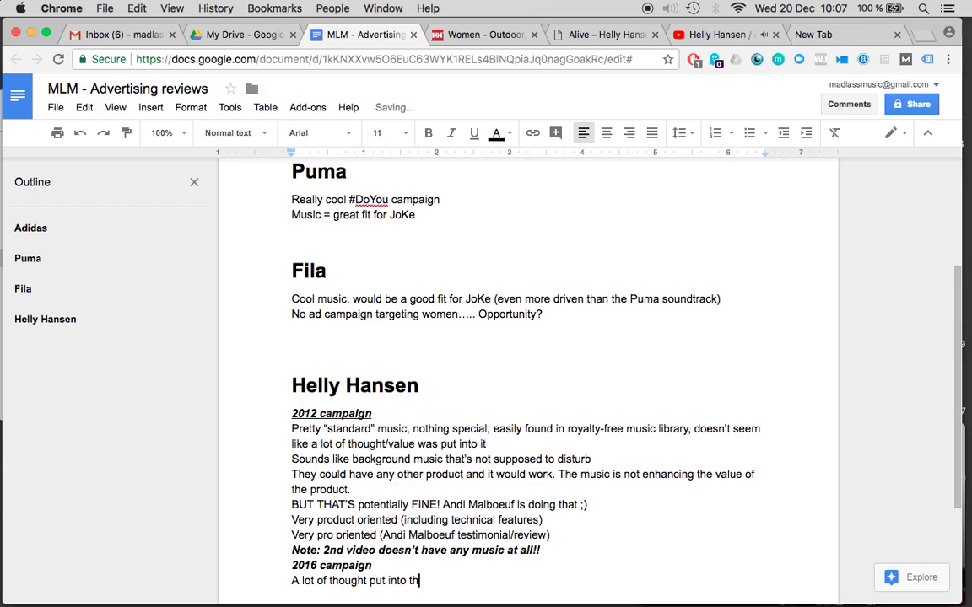
text(e music)
key(Return)
text(Not targette)
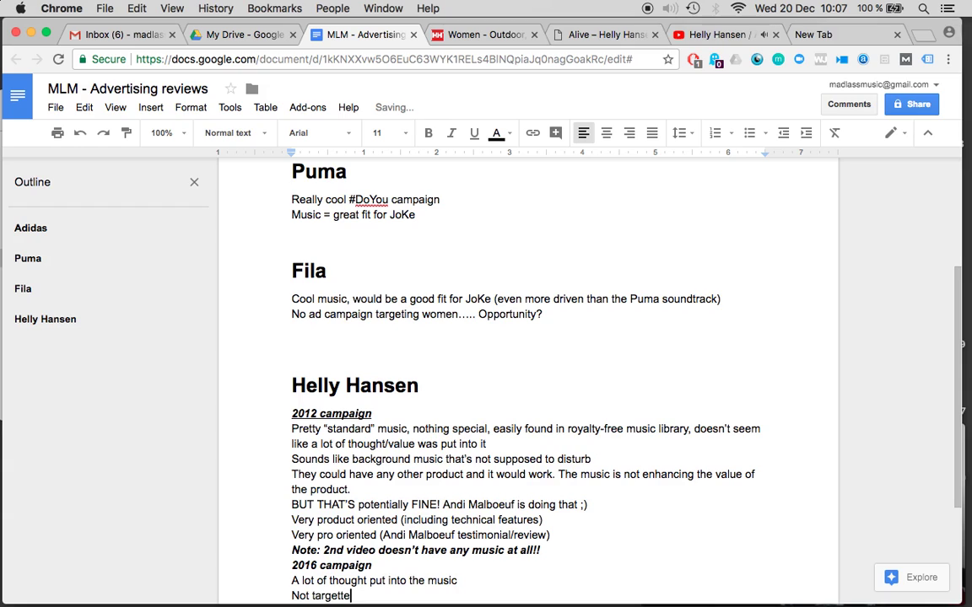
text(d towards women)
key(Return)
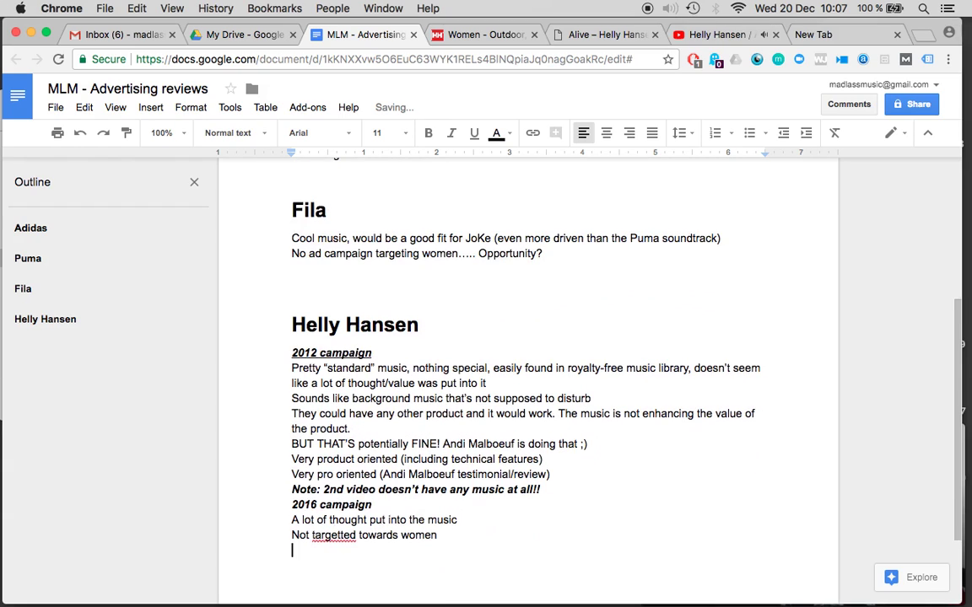
text(Opportunity?)
click(466, 520)
text(, really good fit for)
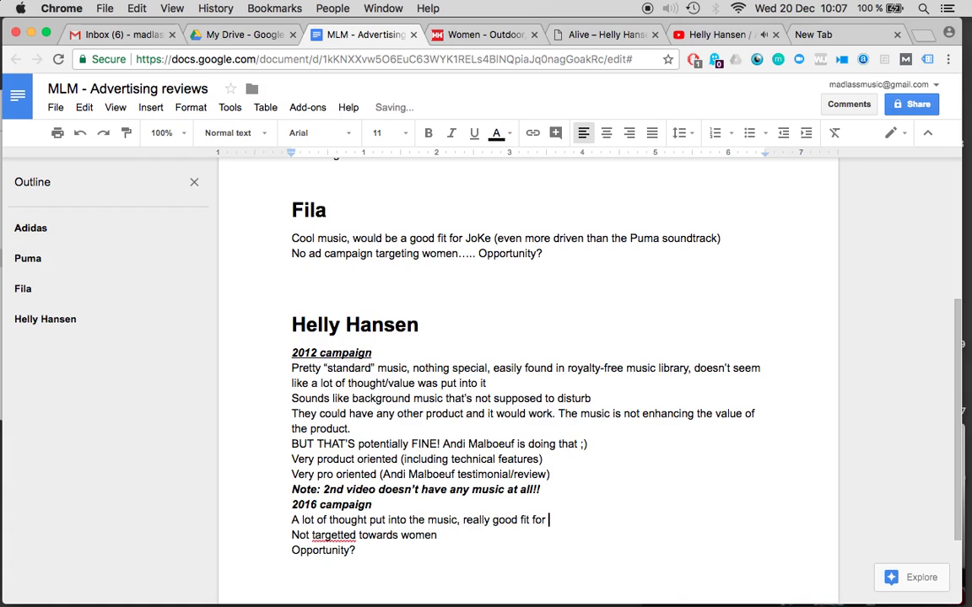
click(704, 37)
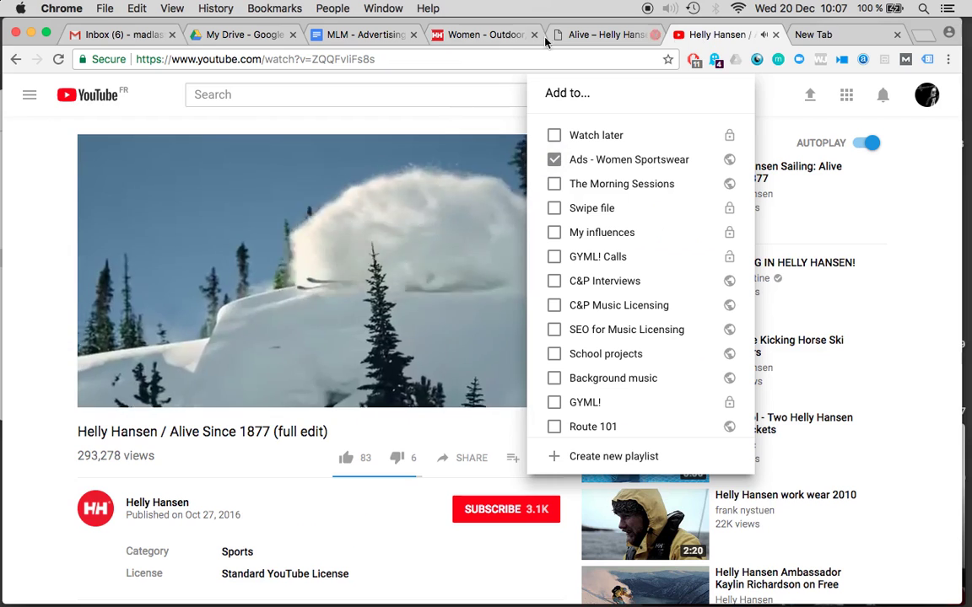
click(348, 35)
Append ', Alive since 1877' to the 2016 heading and remove bold from the 2nd-video note
click(377, 507)
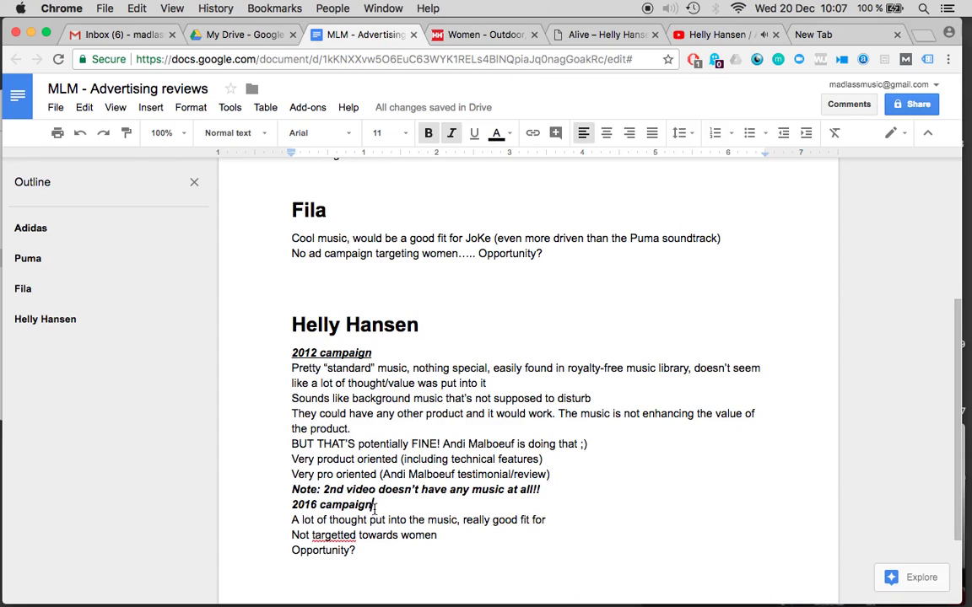
text(, Alive since 1877)
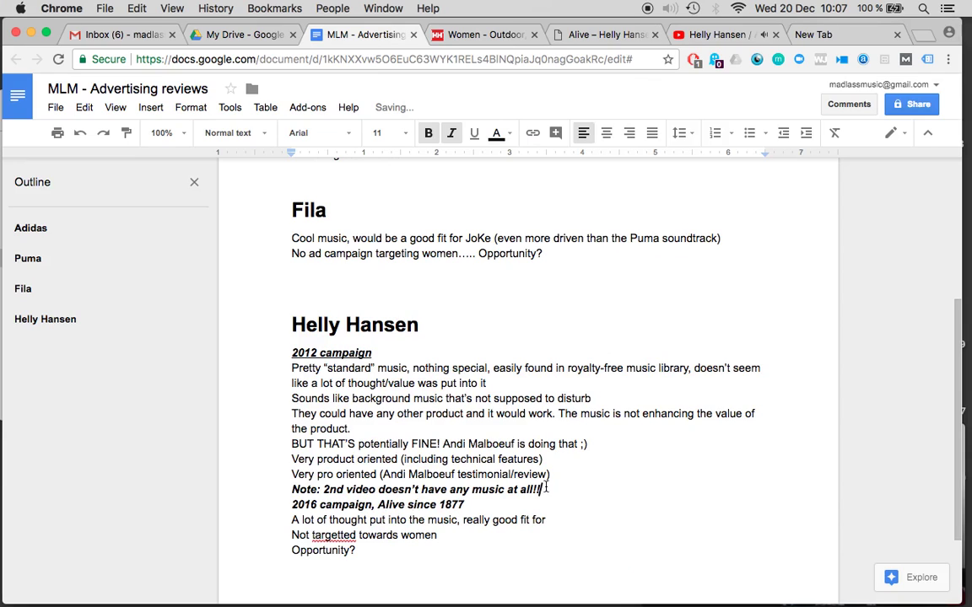
drag(545, 488, 272, 486)
key(super+b)
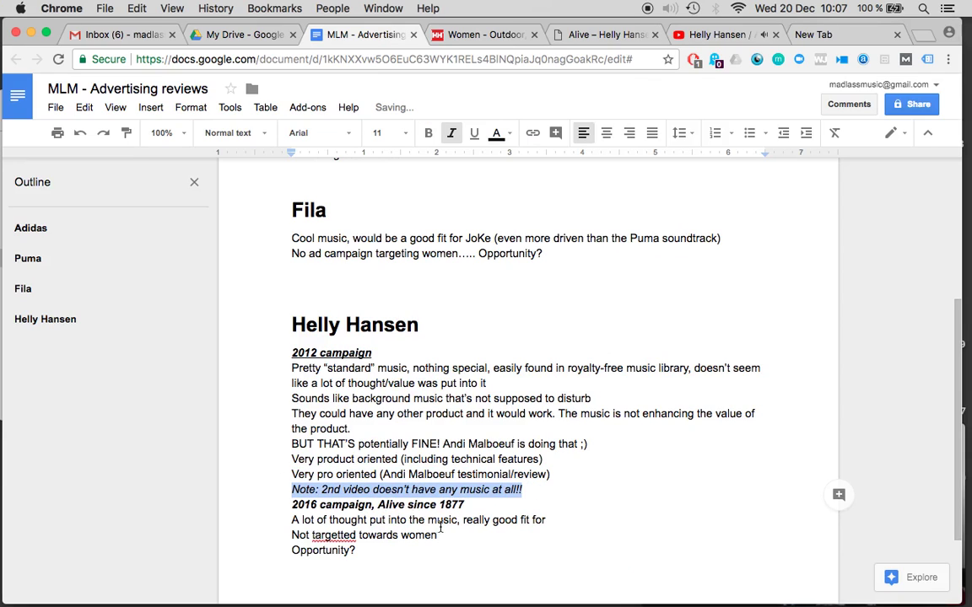
click(557, 519)
text(JoKe)
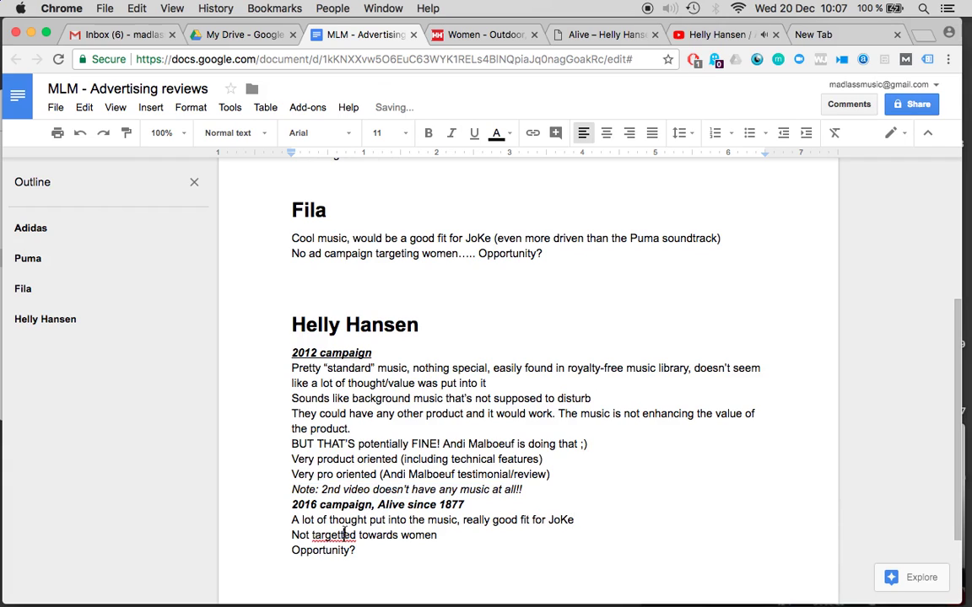
Fix 'targetted', join 'Opportunity?' to the women line, underline the 2016 heading, and extend the 2012 heading
click(344, 535)
key(BackSpace)
key(BackSpace)
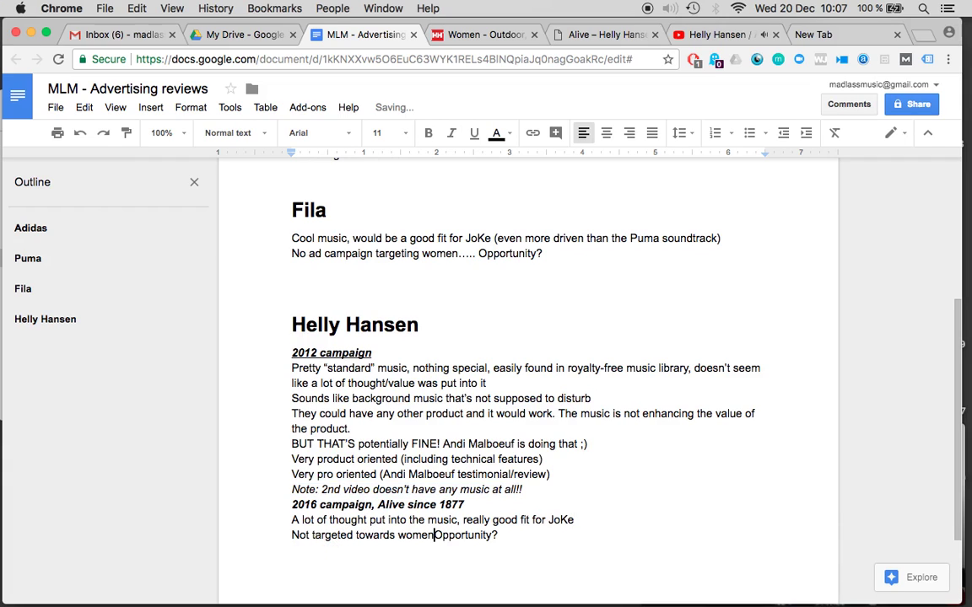
text(....)
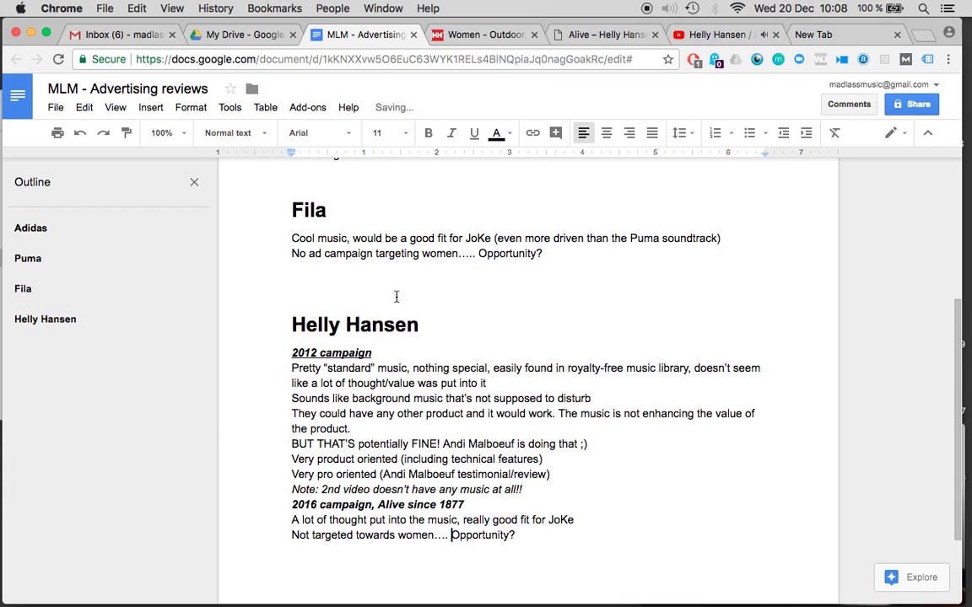
drag(472, 505, 270, 505)
key(ctrl+u)
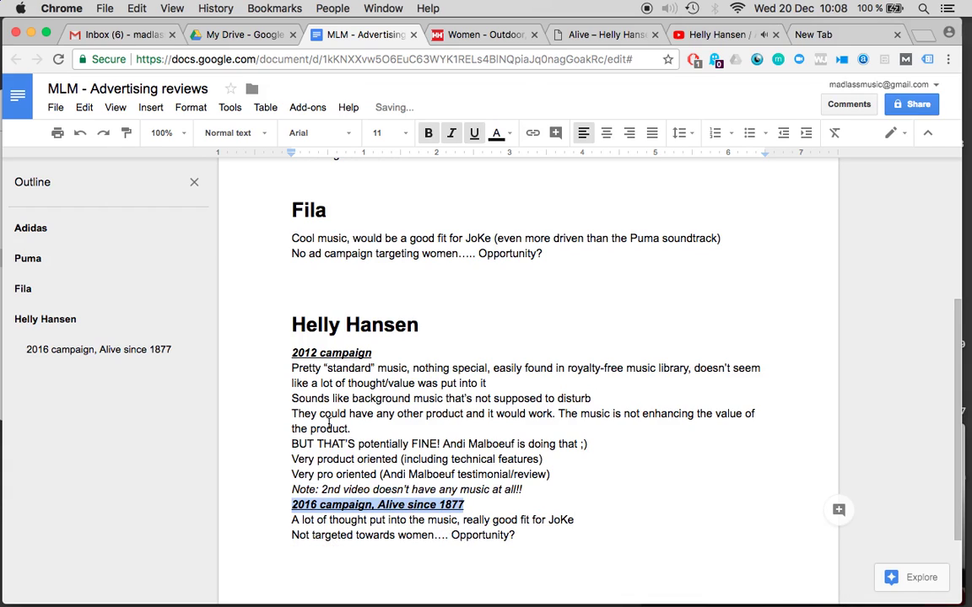
click(392, 352)
text(, A)
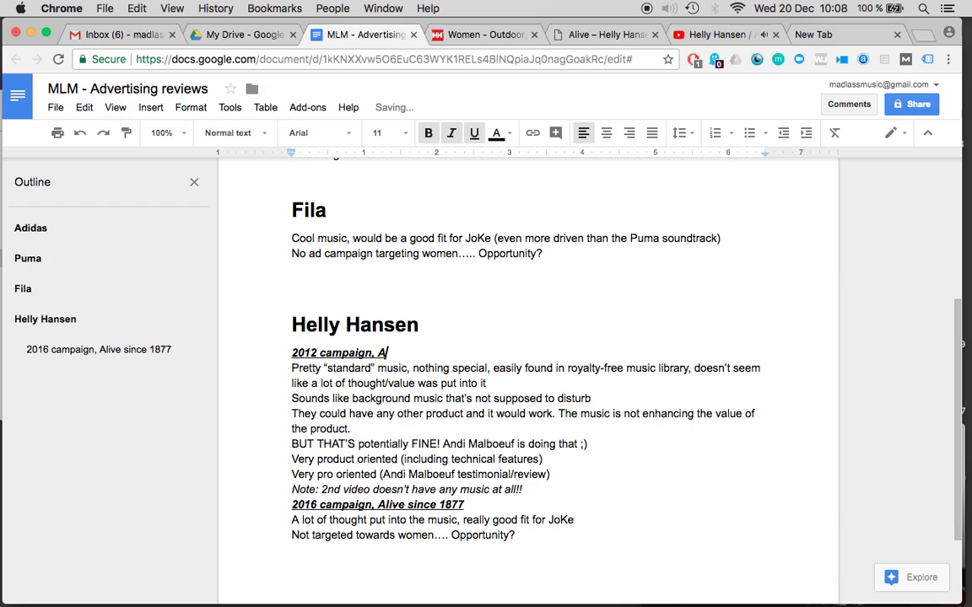
text(ndi Malboeuf testimonials)
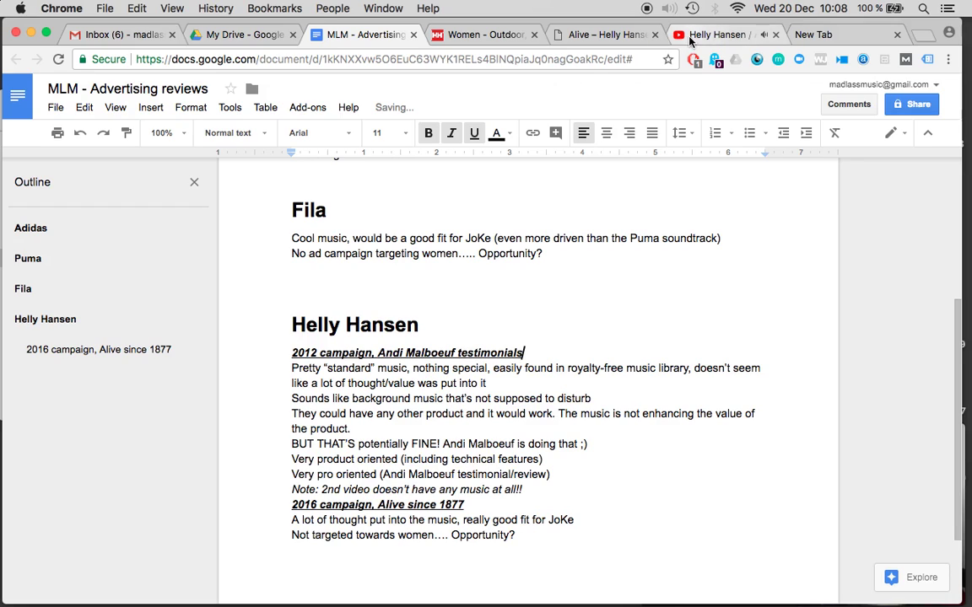
Open 'Helly Hansen Sailing: Alive Since 1877' from Up next and add it to Ads - Women Sportswear
click(717, 35)
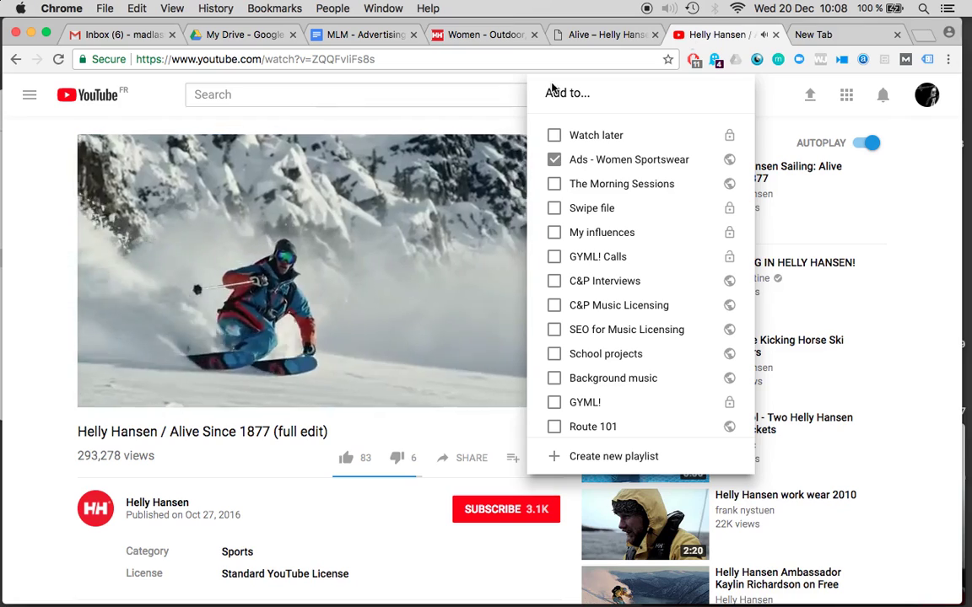
click(37, 197)
key(super+Tab)
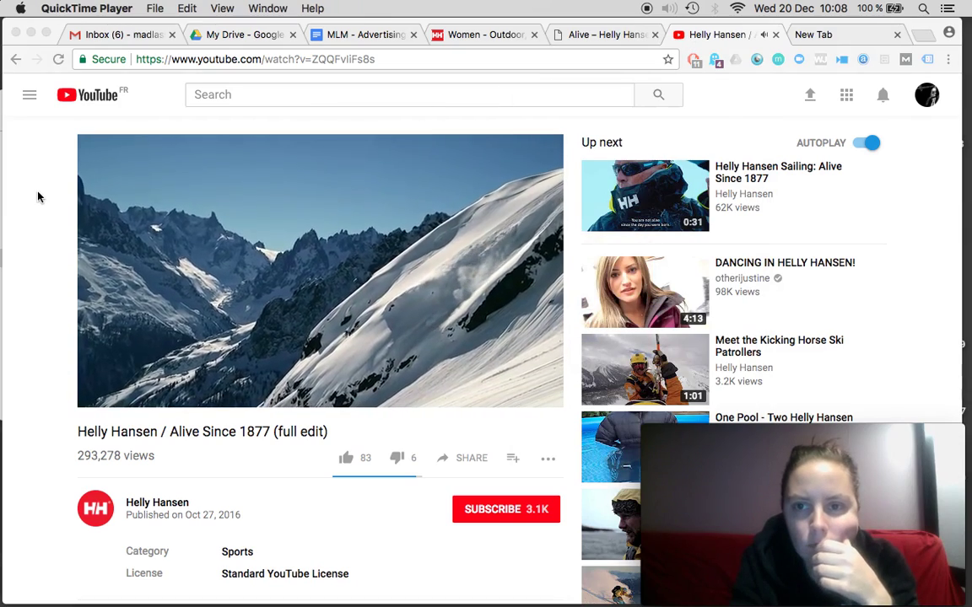
click(751, 179)
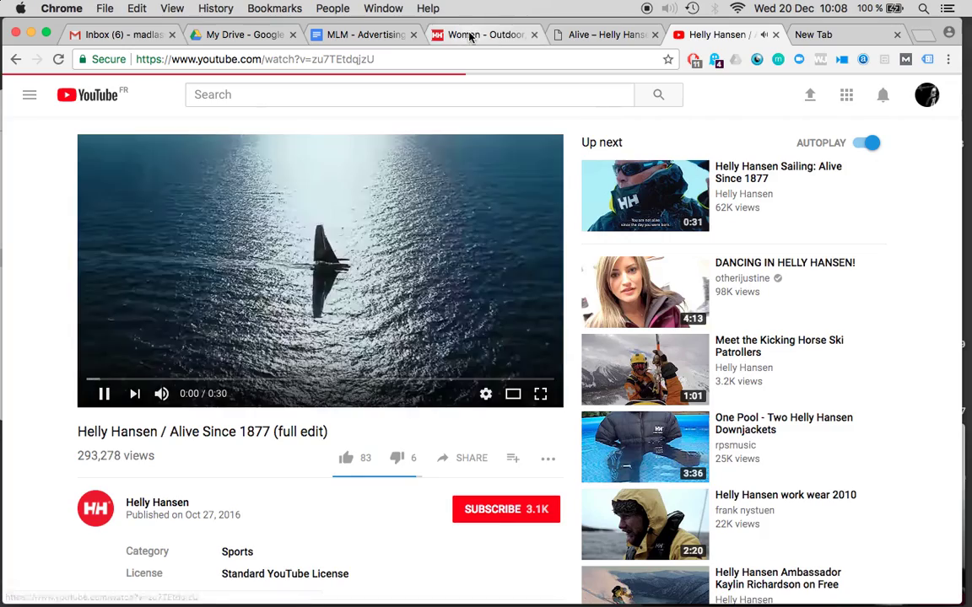
click(226, 381)
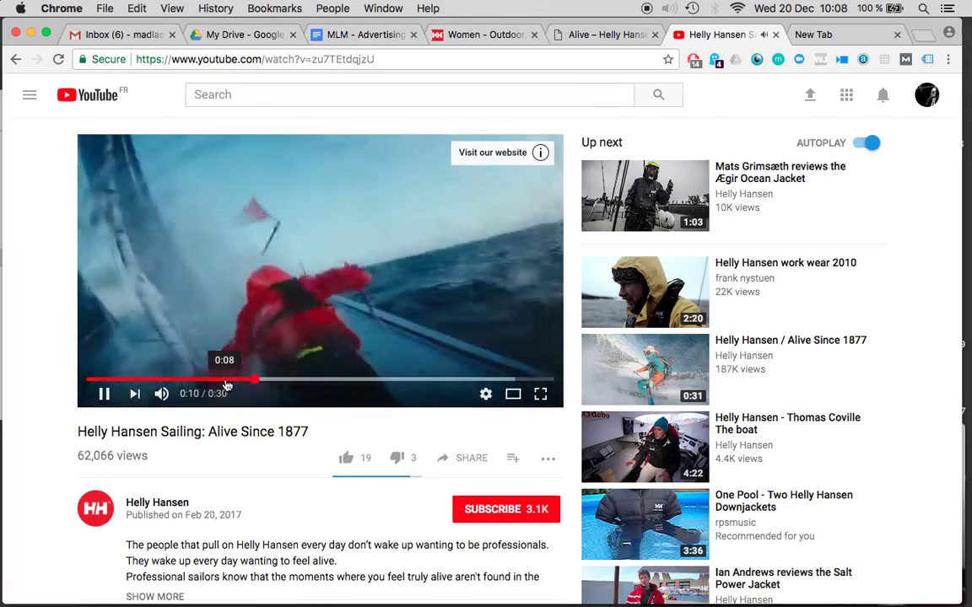
click(517, 464)
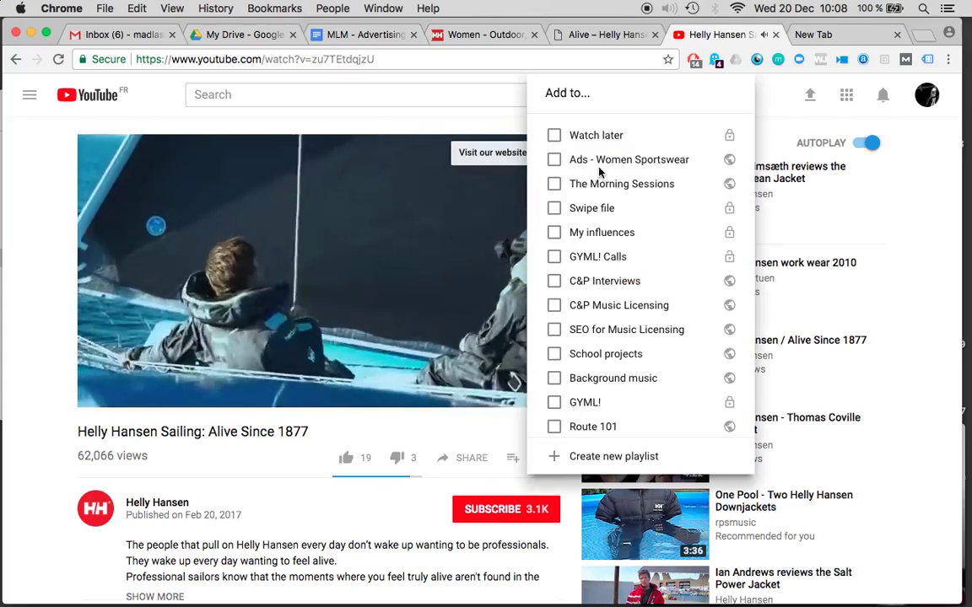
click(569, 162)
click(53, 381)
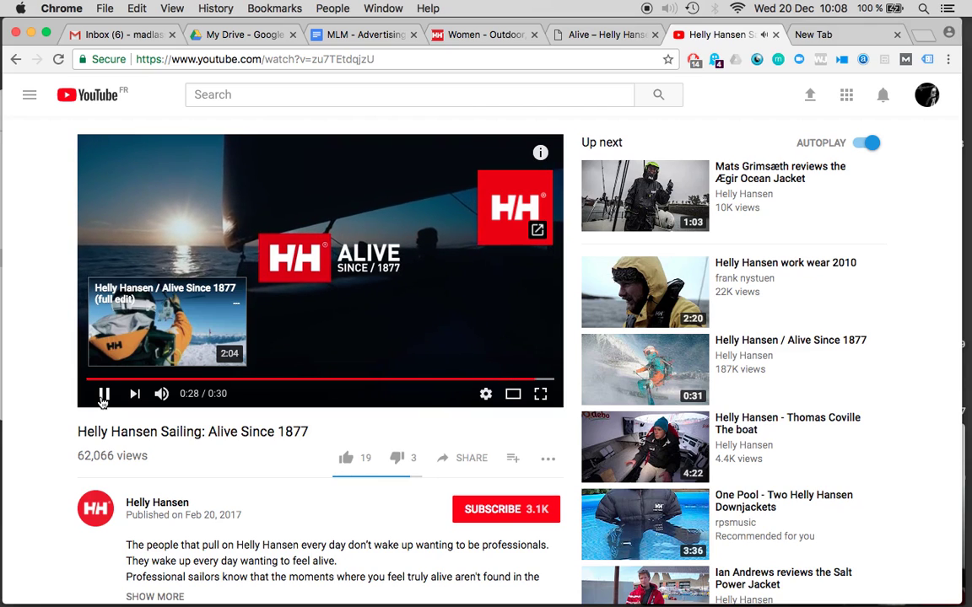
Switch back to 'MLM - Advertising reviews' and scroll down to the Helly Hansen notes
click(364, 34)
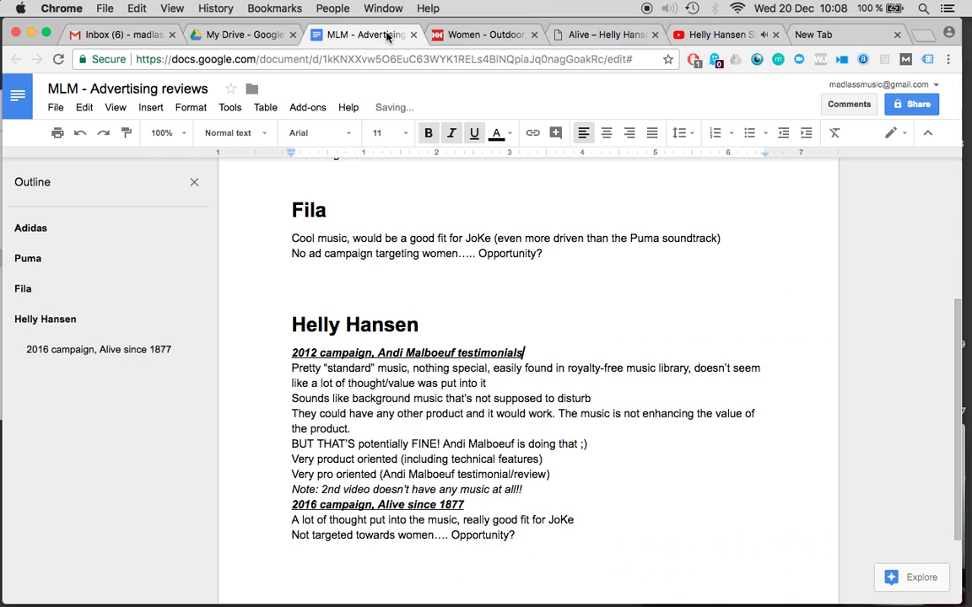
key(super+Tab)
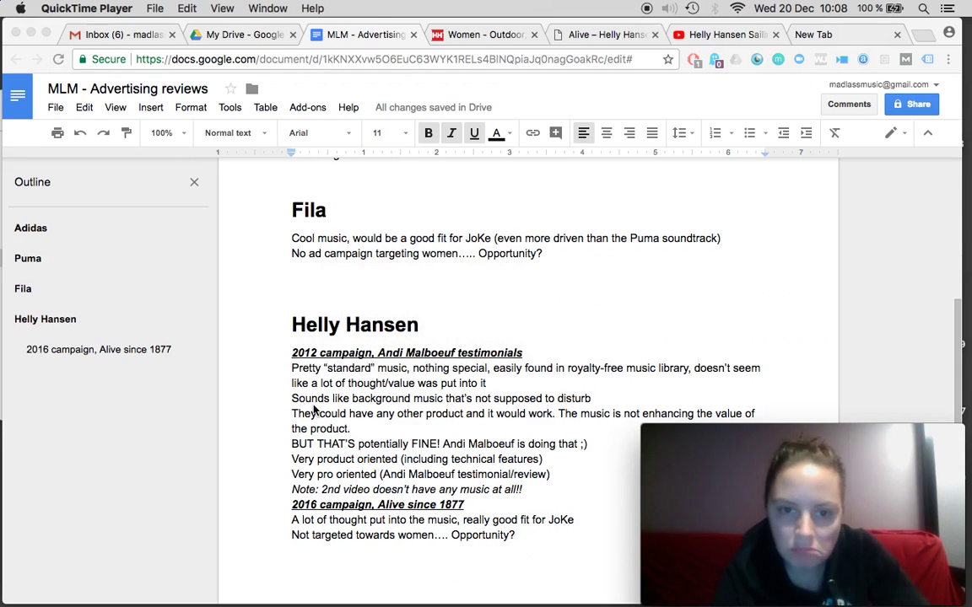
scroll(314, 409, down, 1)
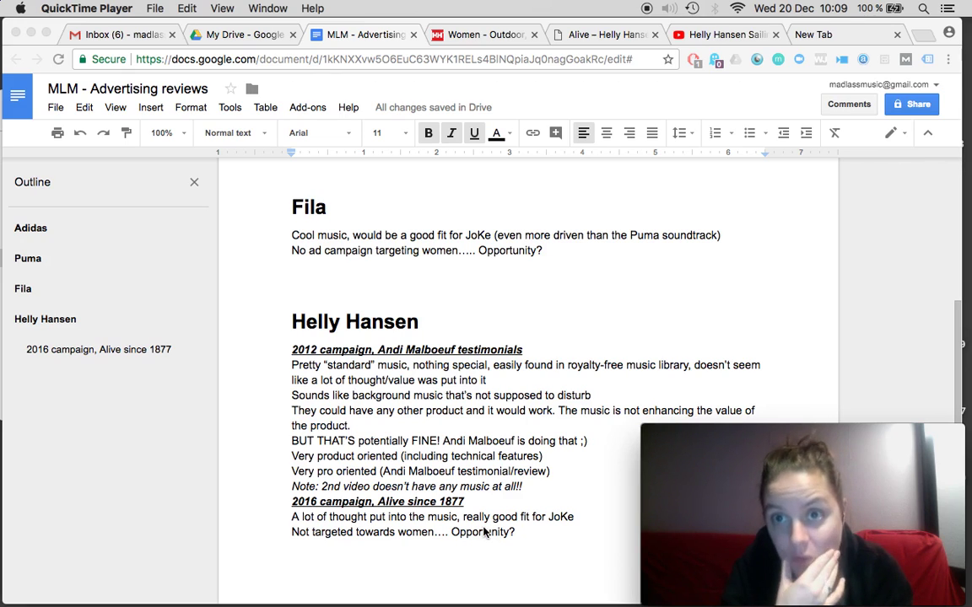
Add a new line quoting "Trusted by professionals" below 'Opportunity?'
click(518, 535)
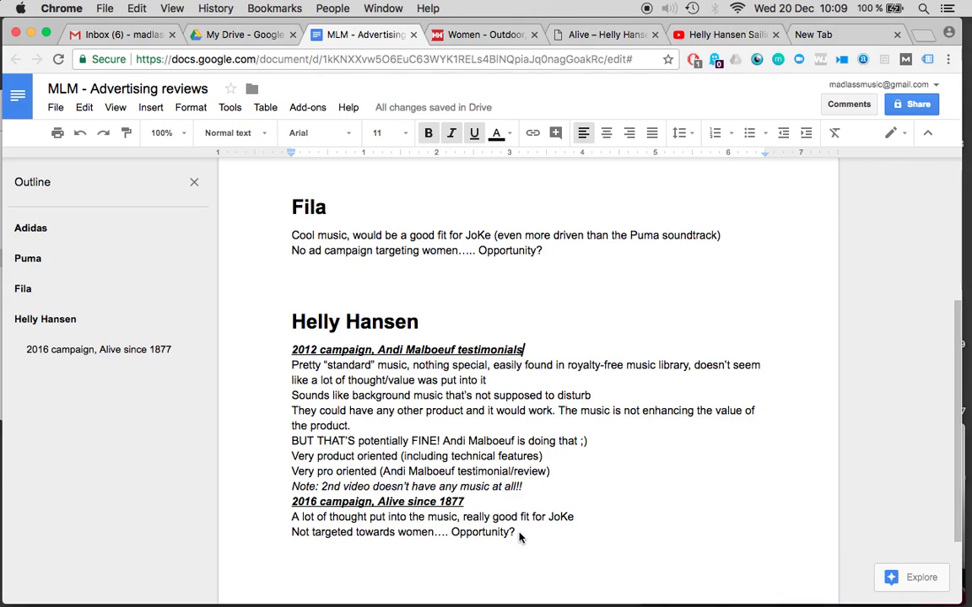
key(Return)
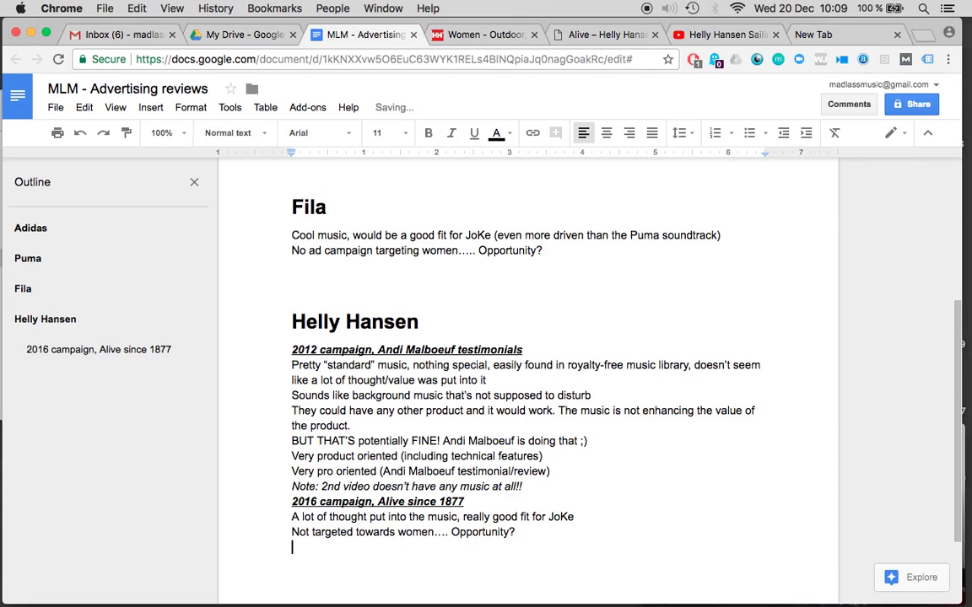
text("T)
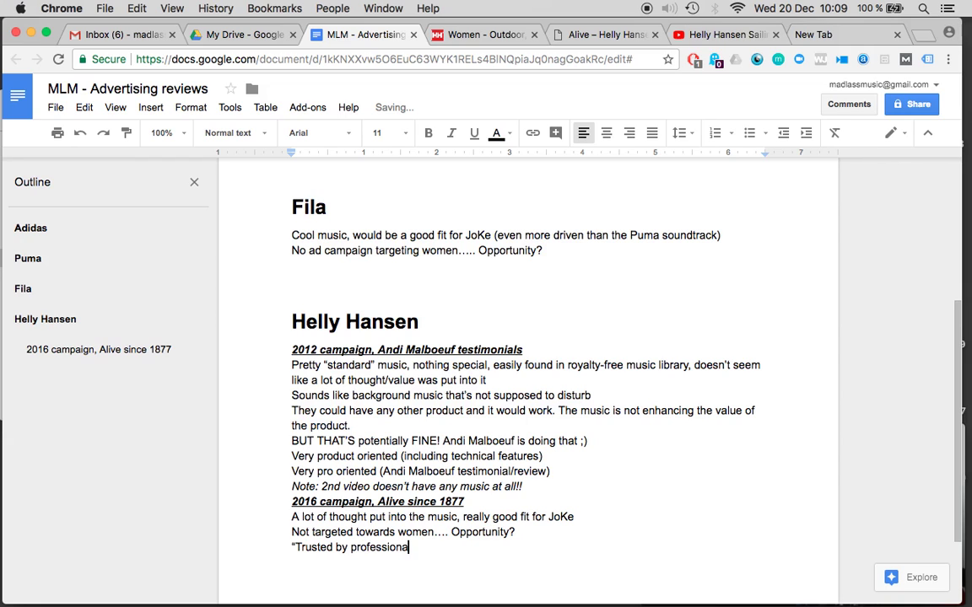
key(super+Tab)
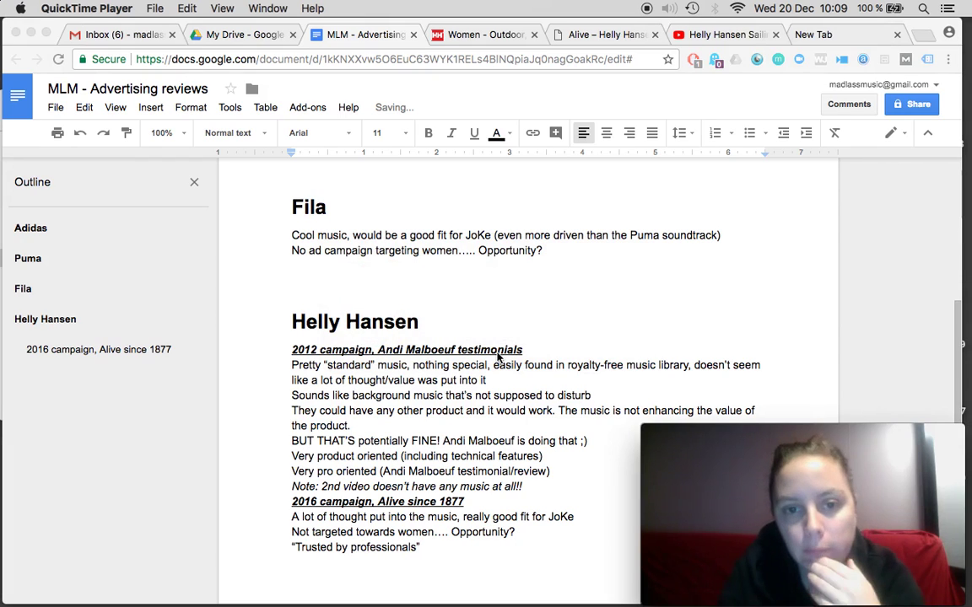